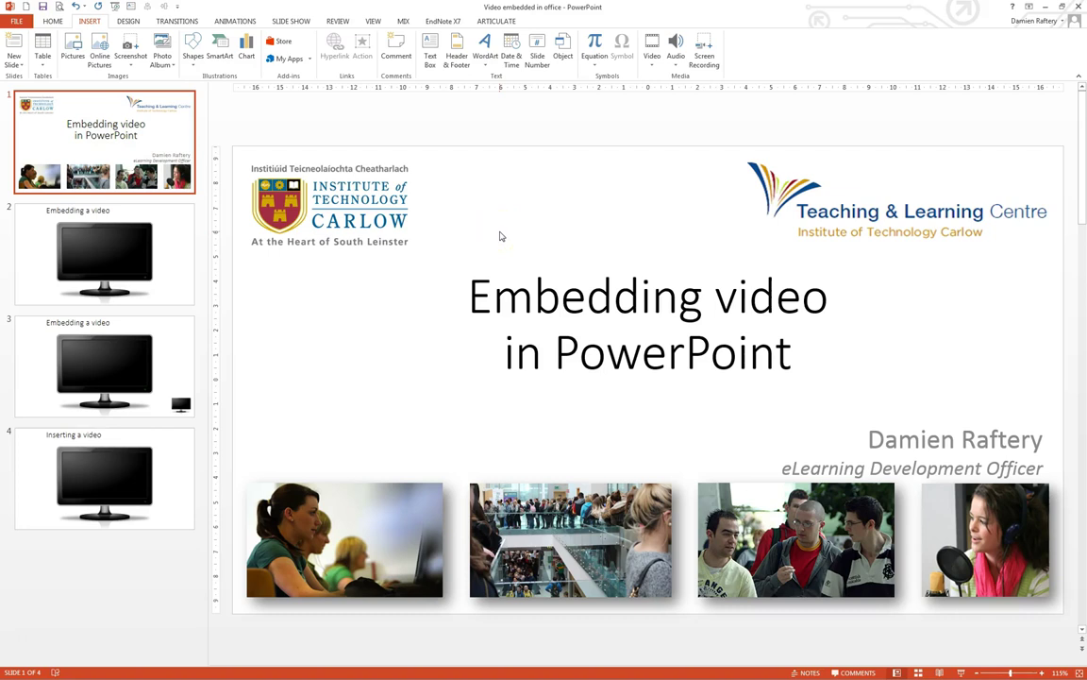
# - On slide 2, search YouTube for "hans rosling" and insert the BBC video "Hans Rosling's 200 Countries, 200 Years, 4 Minutes"
pyautogui.click(177, 233)
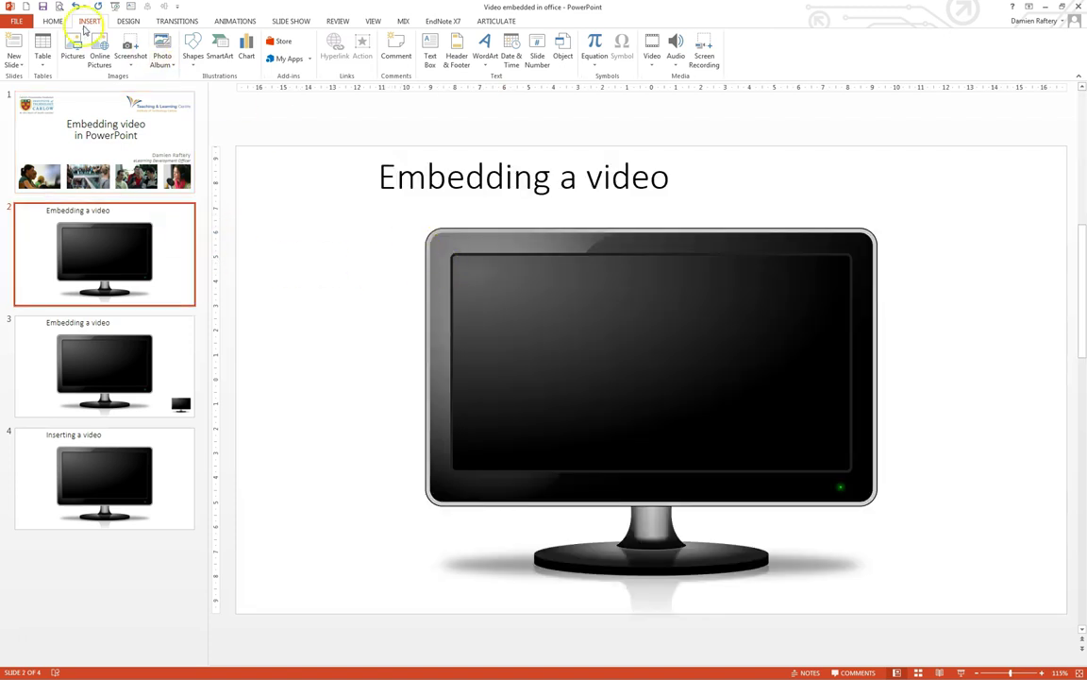
pyautogui.click(652, 63)
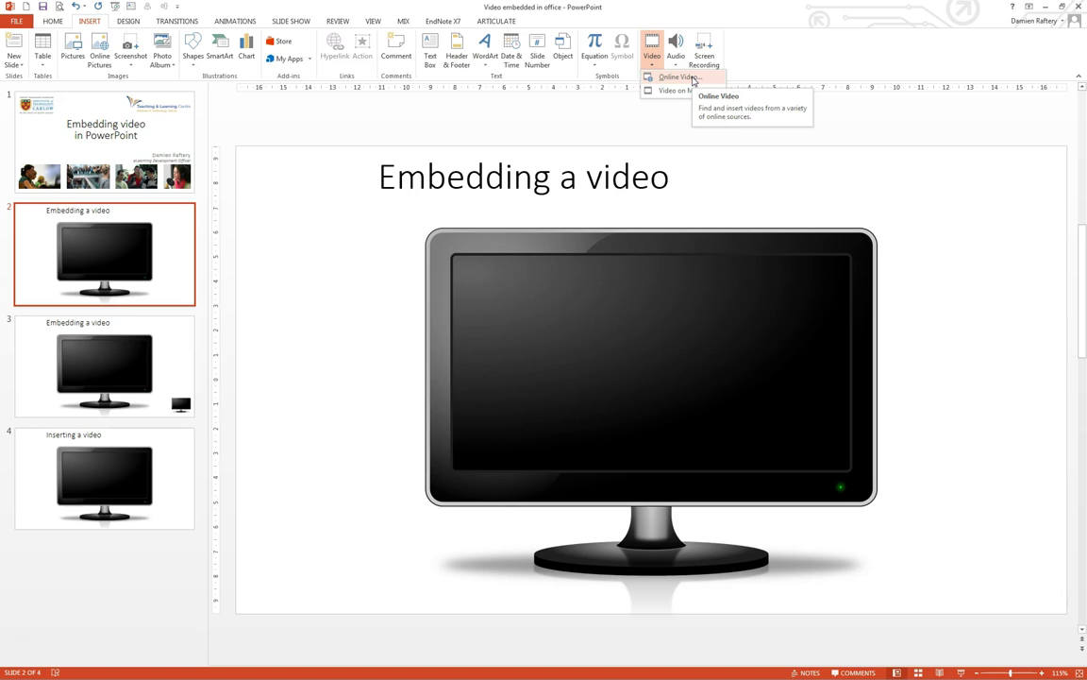
pyautogui.click(691, 79)
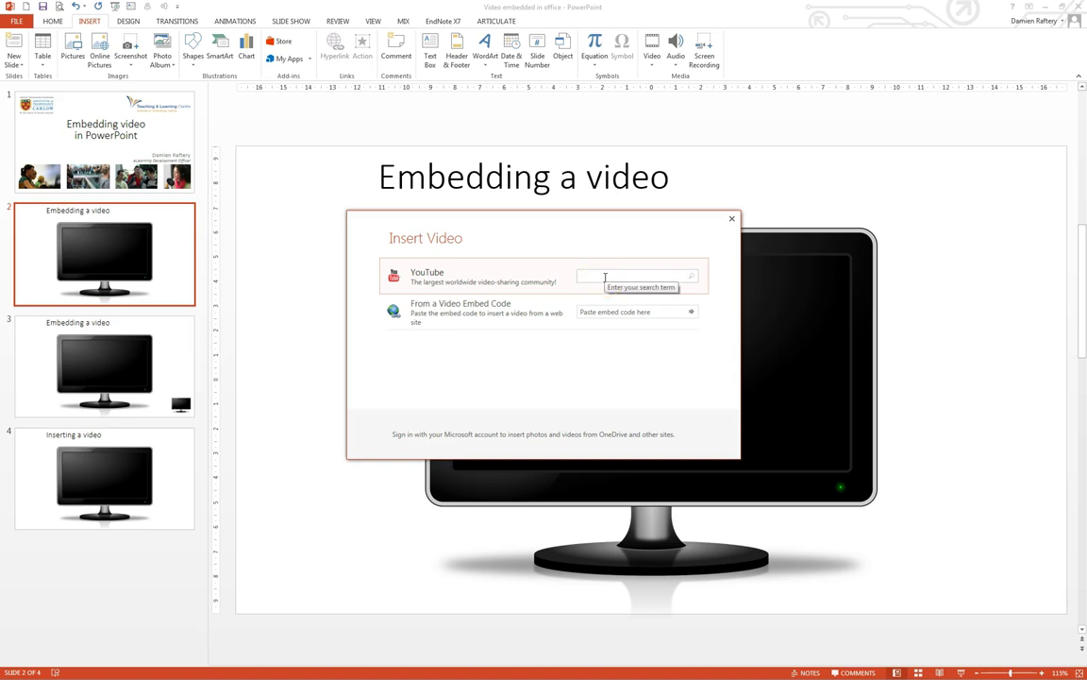
pyautogui.click(595, 312)
pyautogui.click(594, 311)
pyautogui.click(597, 278)
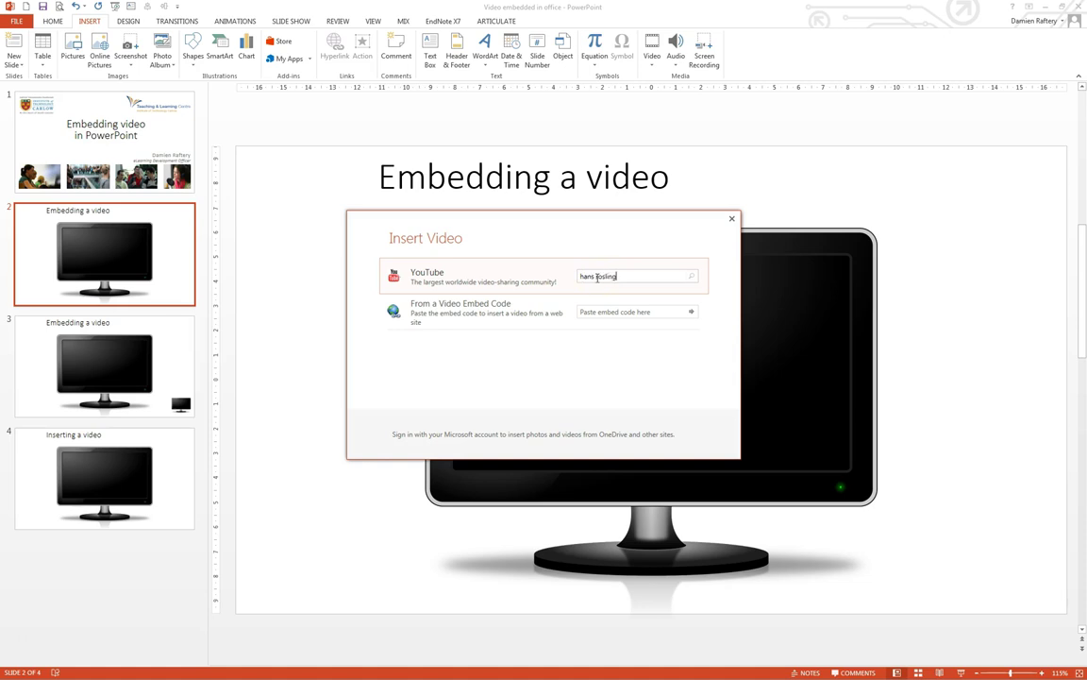
pyautogui.press('Return')
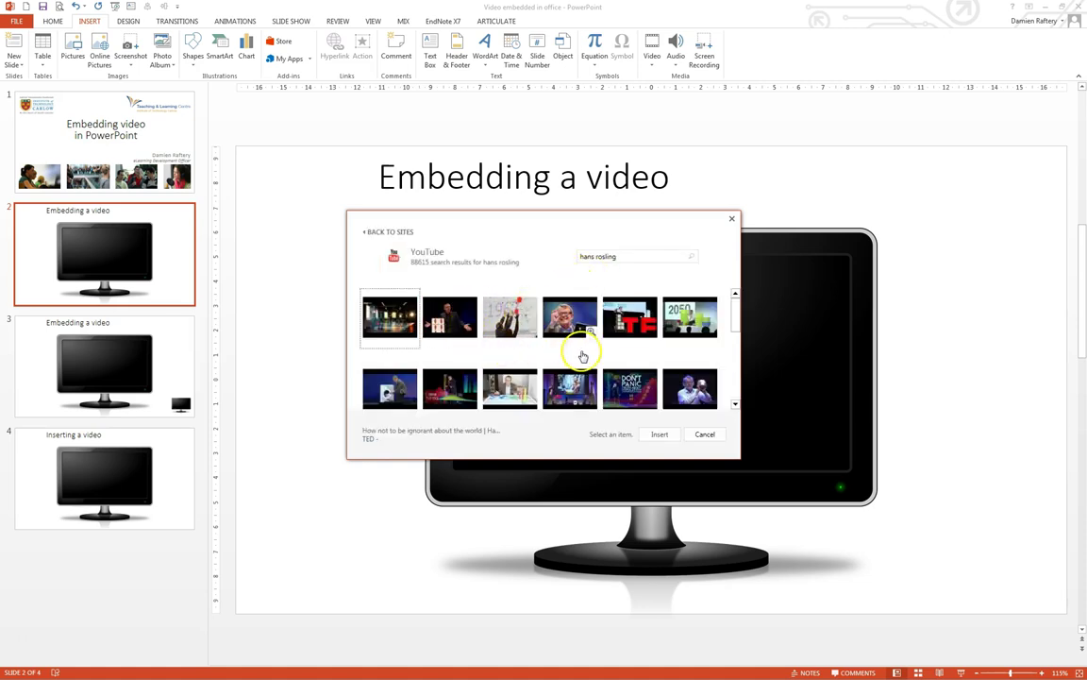
pyautogui.click(394, 324)
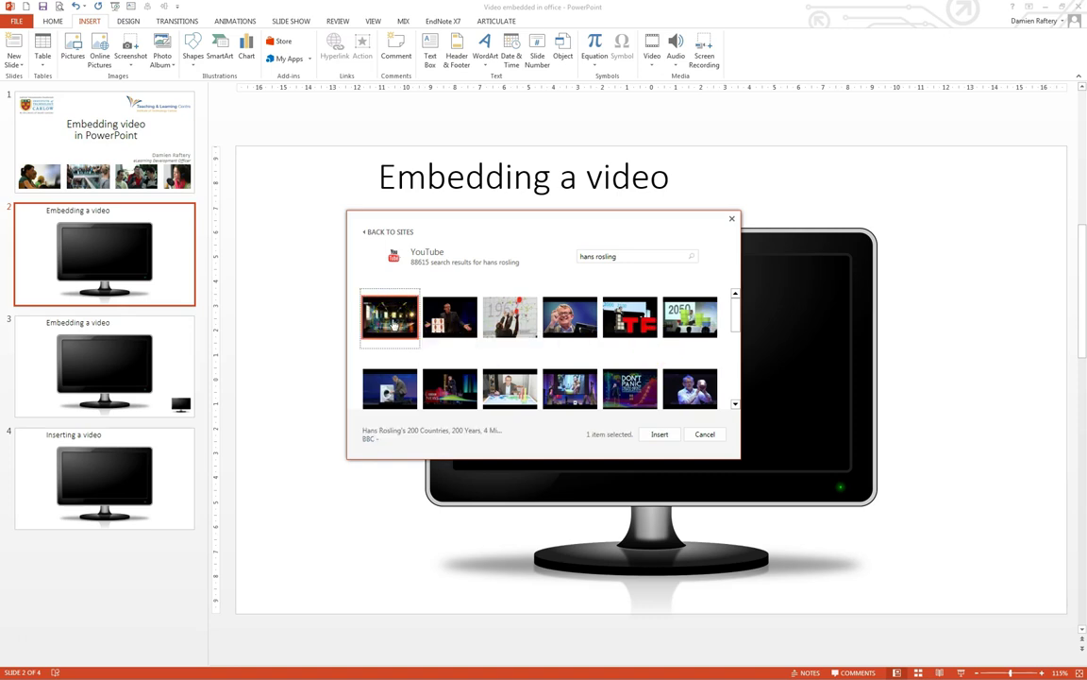
pyautogui.click(659, 433)
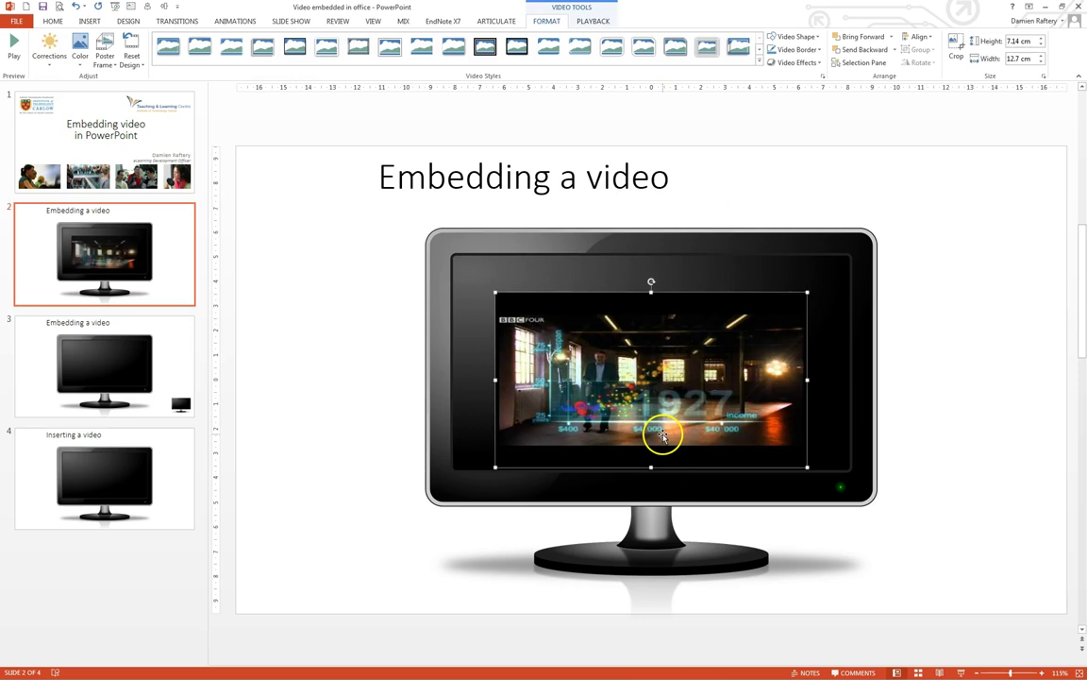
# - Move and enlarge the inserted video to fill the monitor's screen, about 9.24 cm high and 16.43 cm wide
pyautogui.click(593, 364)
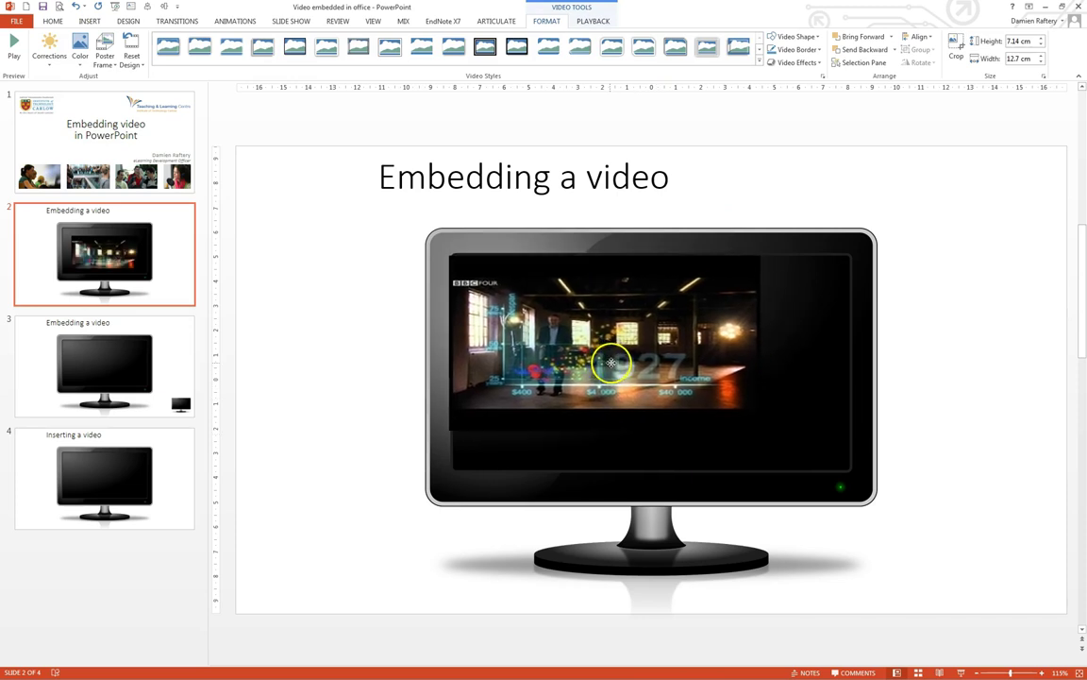
pyautogui.click(634, 360)
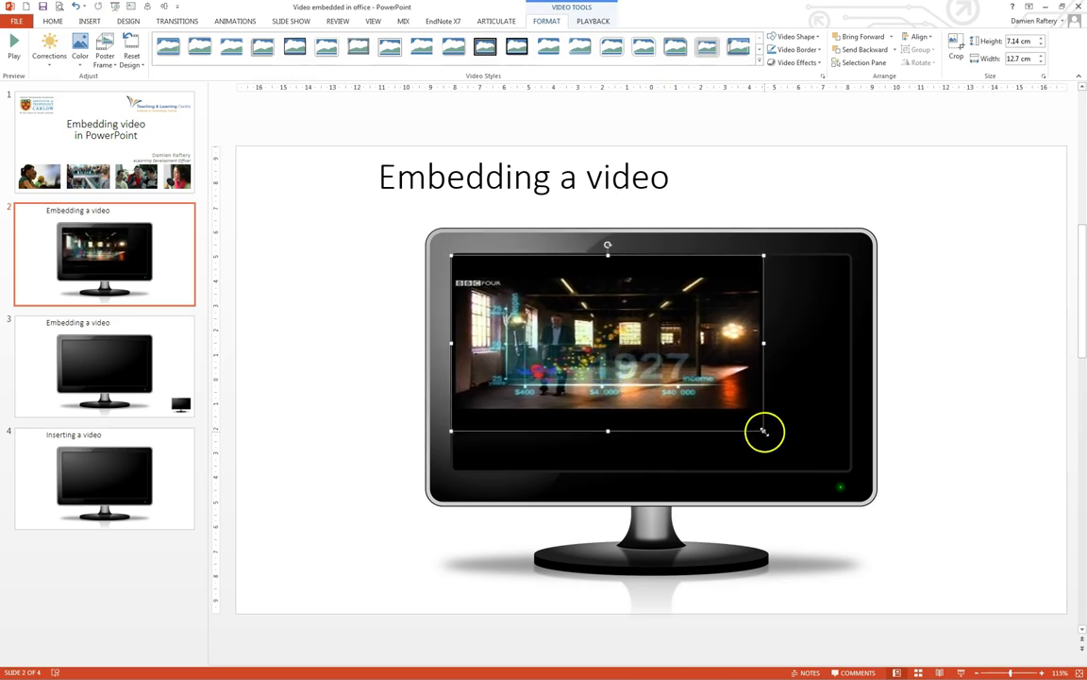
pyautogui.moveTo(764, 432); pyautogui.dragTo(843, 477)
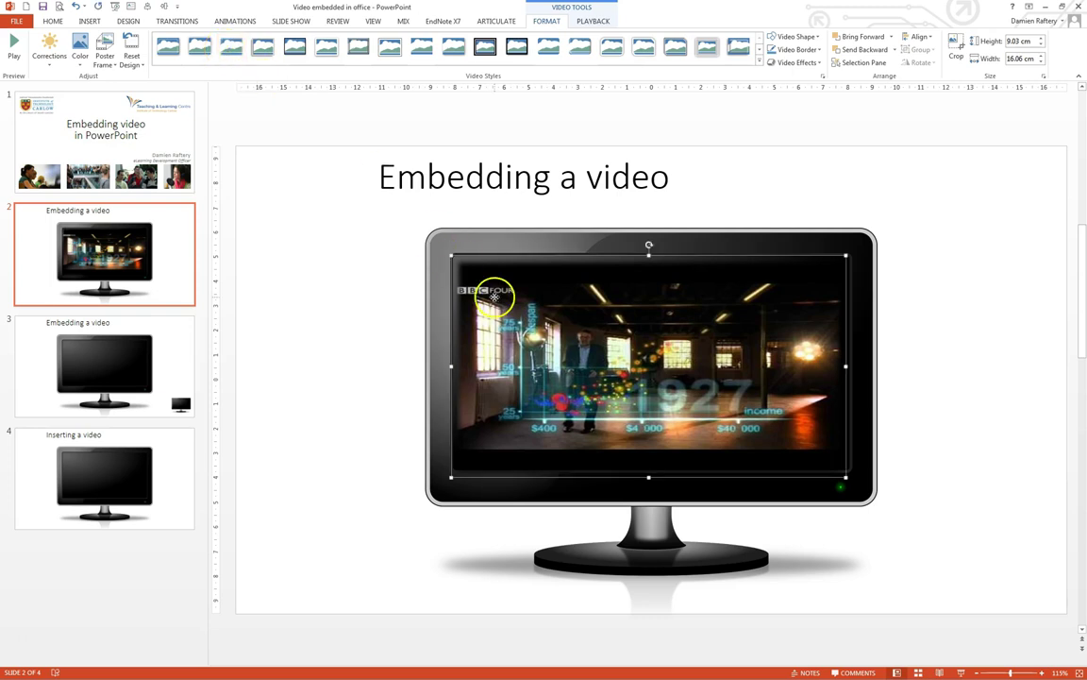
pyautogui.moveTo(495, 296); pyautogui.dragTo(488, 288)
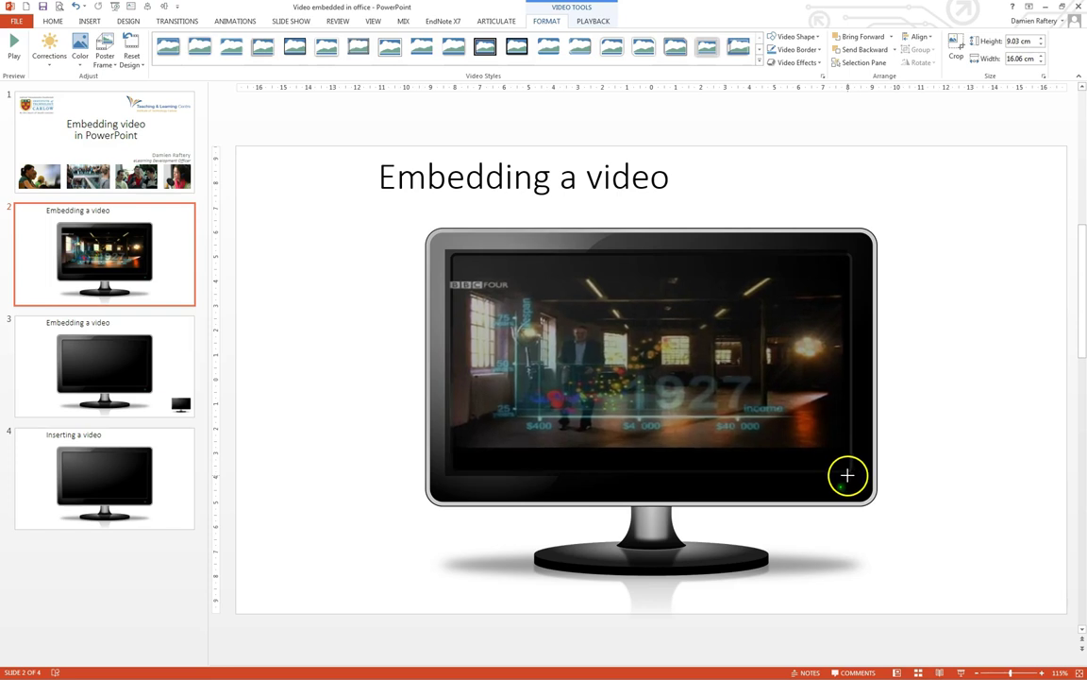
pyautogui.moveTo(848, 475); pyautogui.dragTo(848, 475)
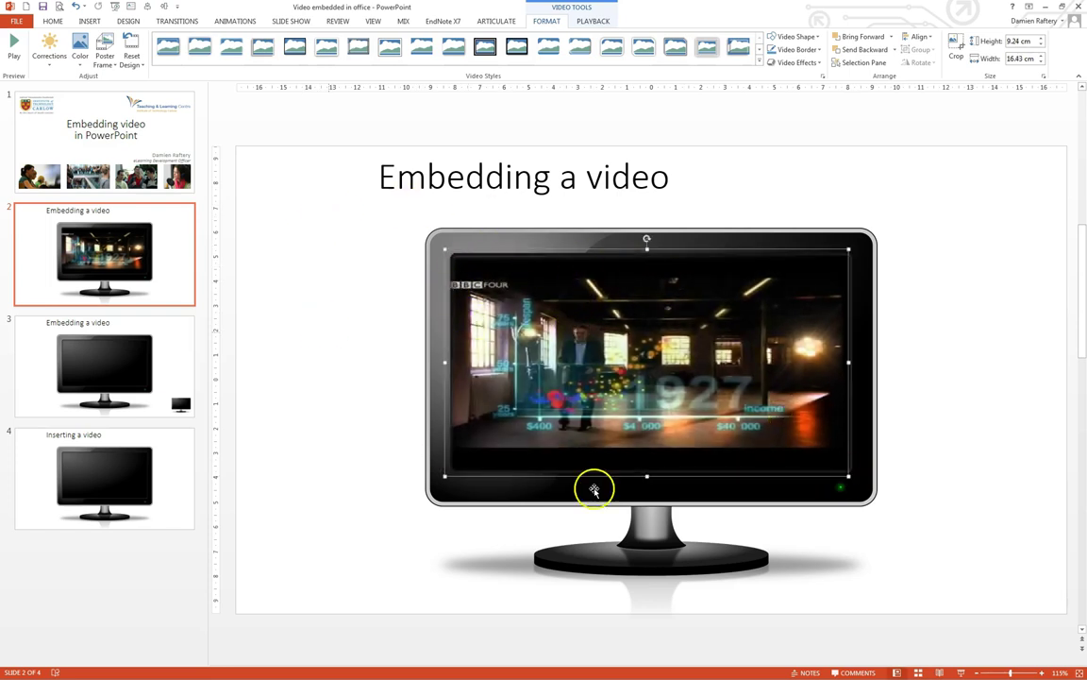
# - Preview slide 2 as a slide show and play the embedded video
pyautogui.click(607, 439)
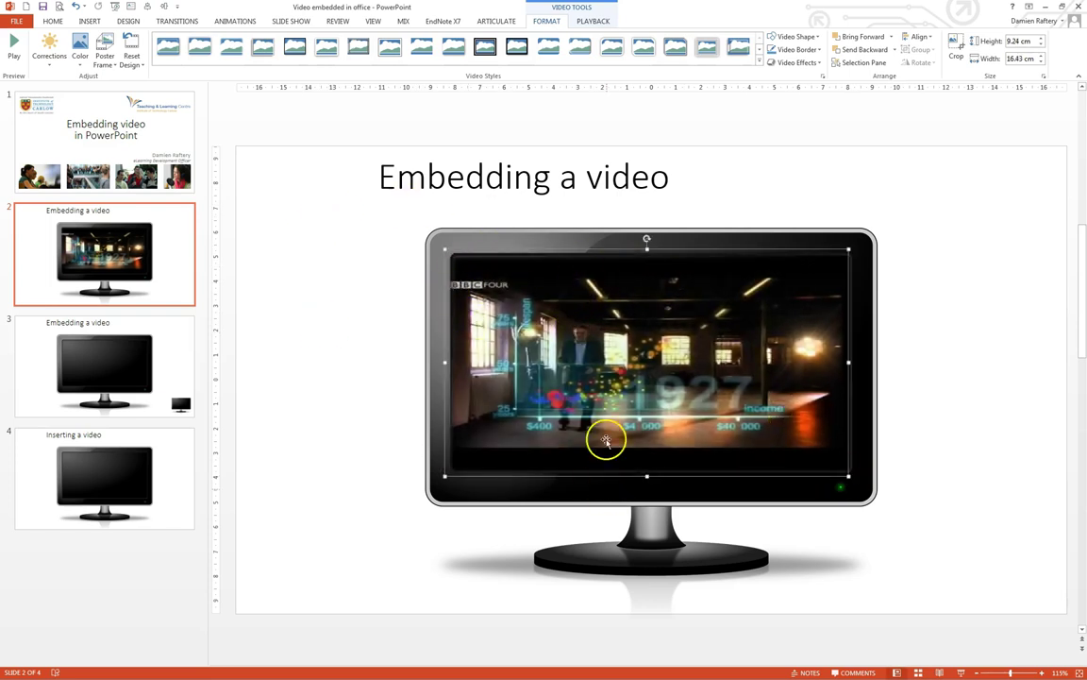
pyautogui.click(960, 673)
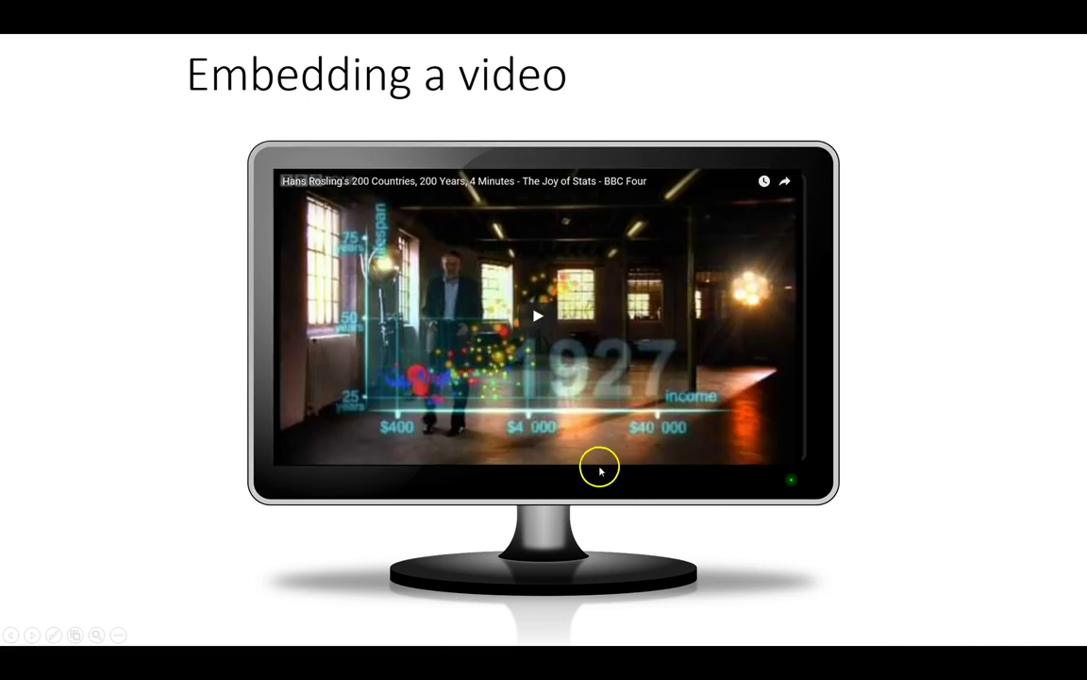
pyautogui.click(540, 321)
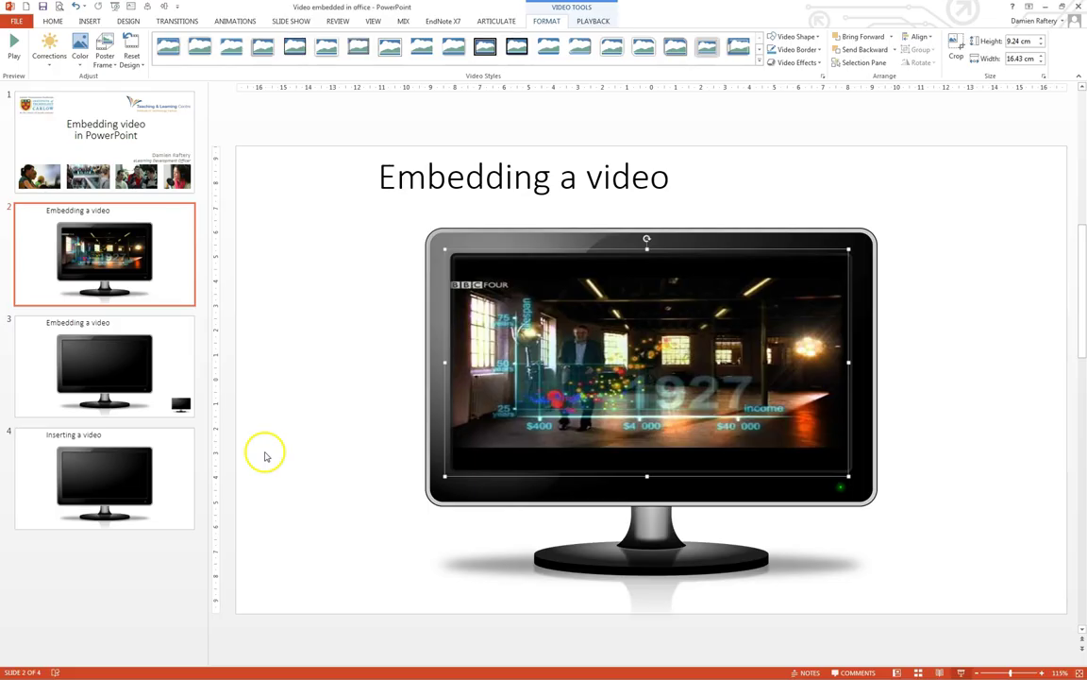
# - Start inserting an online video on slide 3 using a video embed code
pyautogui.click(151, 377)
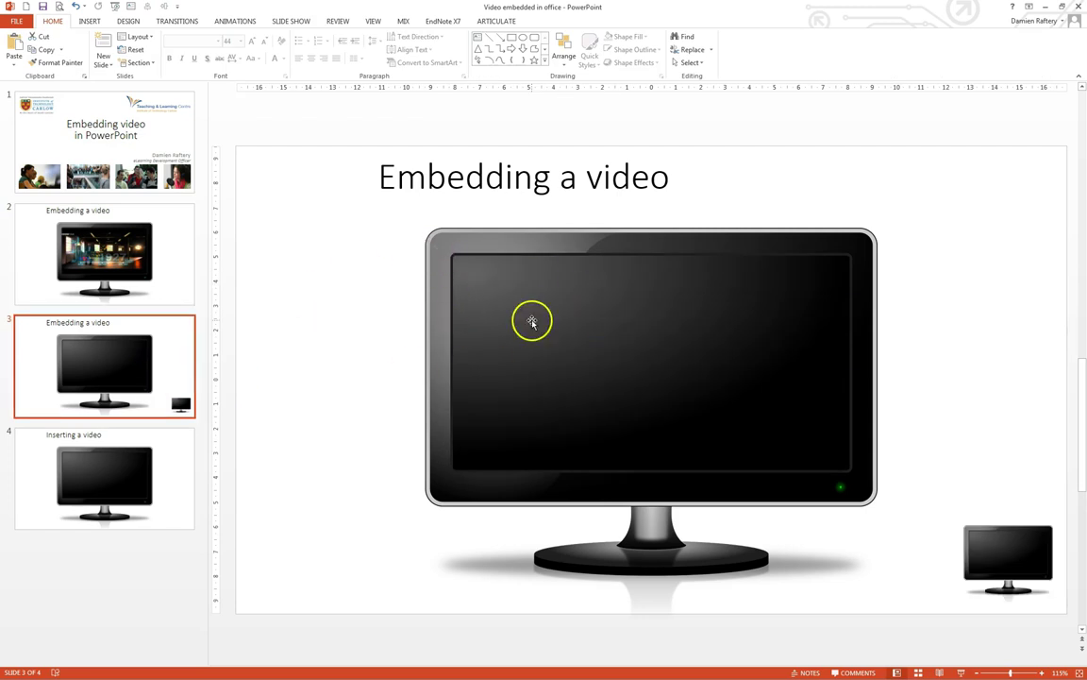
pyautogui.click(90, 21)
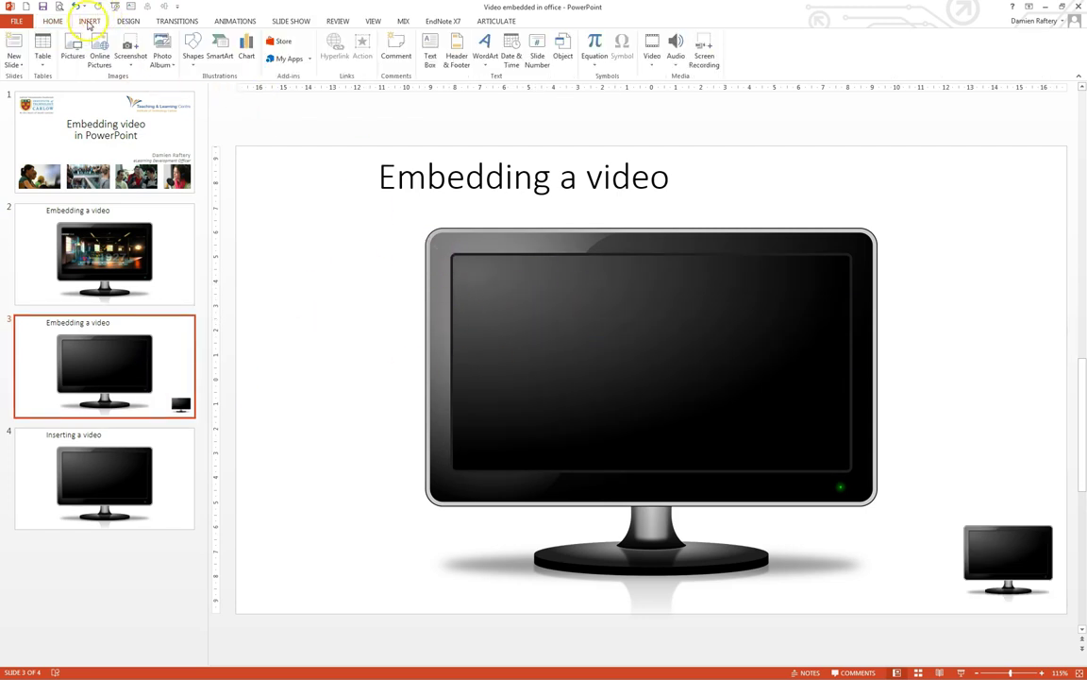
pyautogui.click(655, 62)
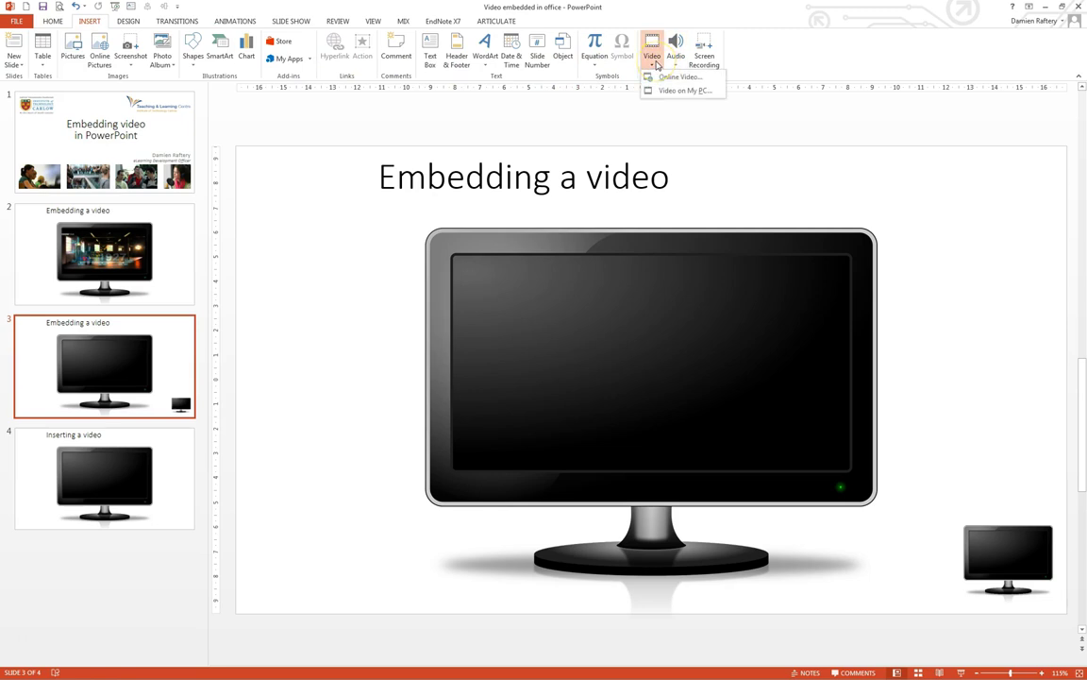
pyautogui.click(669, 76)
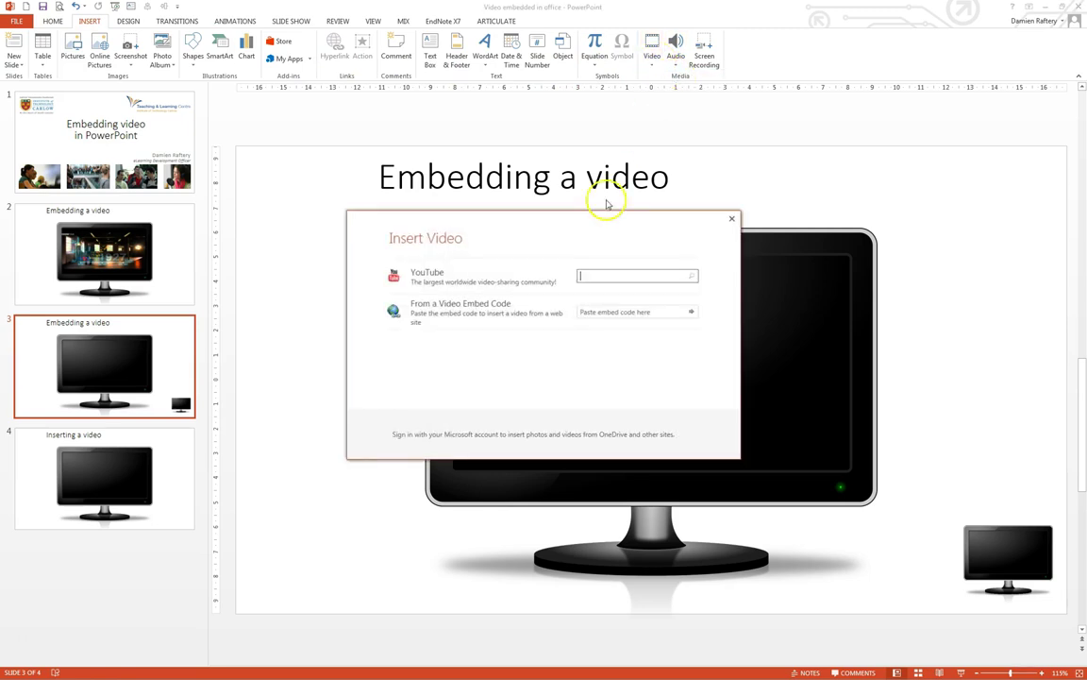
pyautogui.click(603, 314)
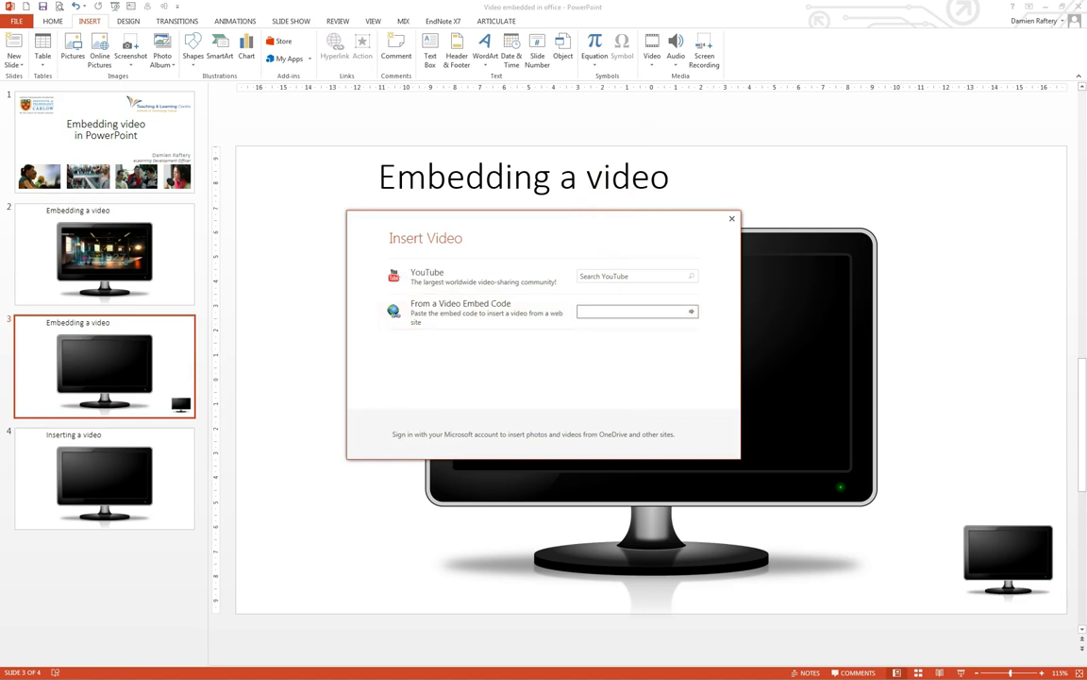
# - Switch to the YouTube page in Chrome and copy the embed code of the "On the role and design of video for learning" video
pyautogui.hotkey('alt', 'Tab')
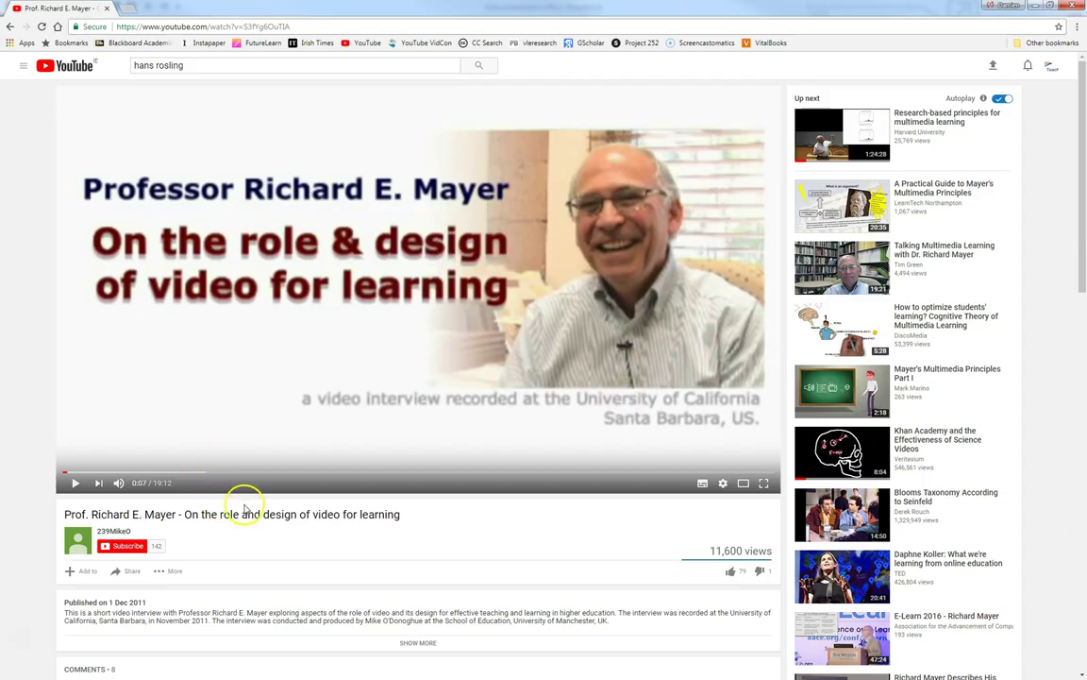
pyautogui.click(131, 573)
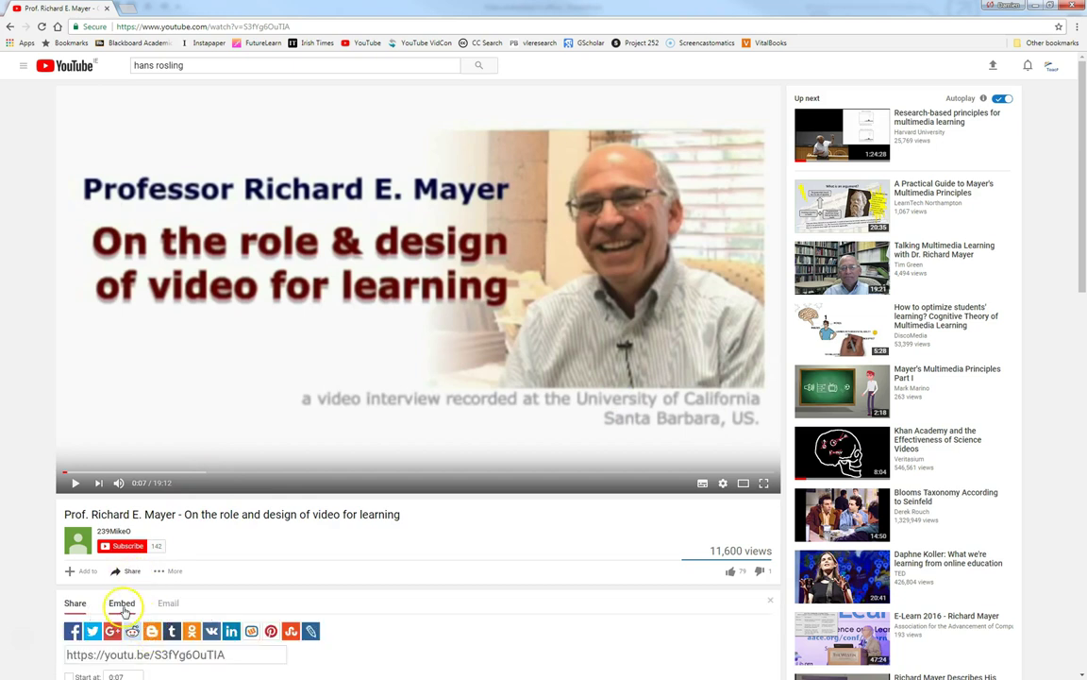
pyautogui.click(122, 607)
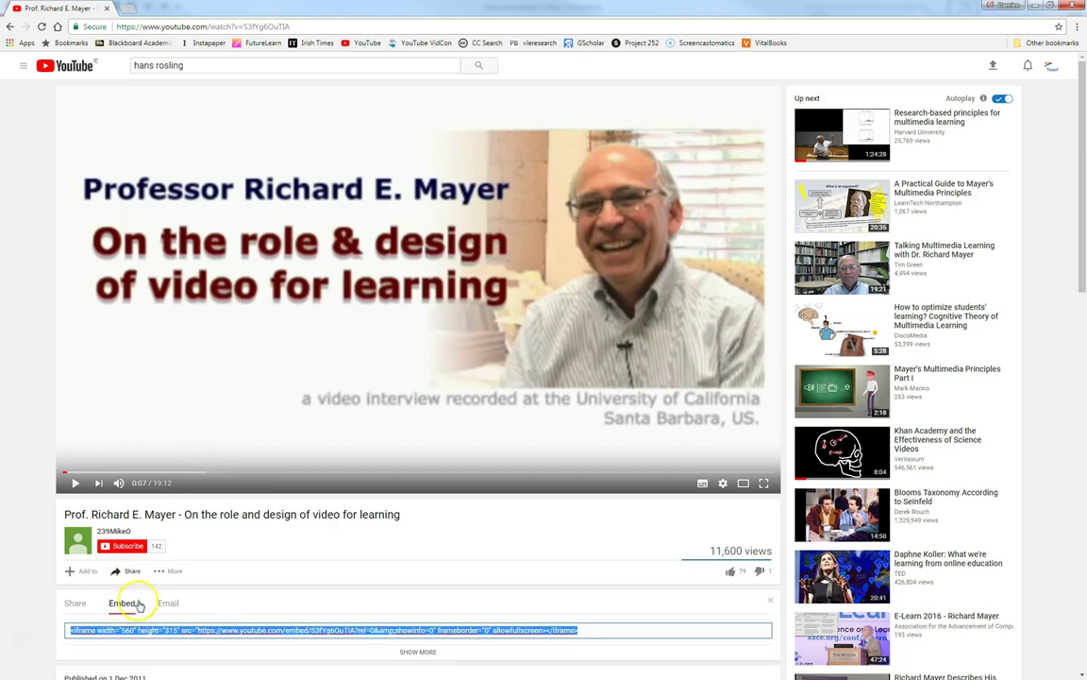
pyautogui.rightClick(269, 631)
pyautogui.click(314, 483)
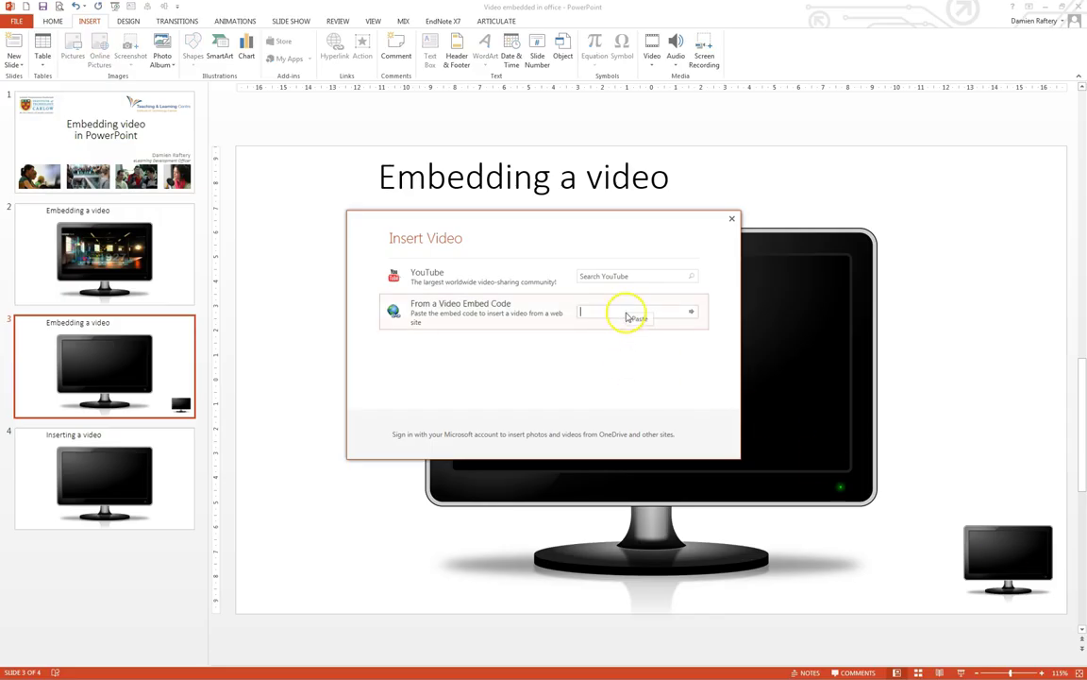
# - Insert the video on slide 3 from the copied embed code and enlarge it to cover the monitor's screen
pyautogui.click(637, 319)
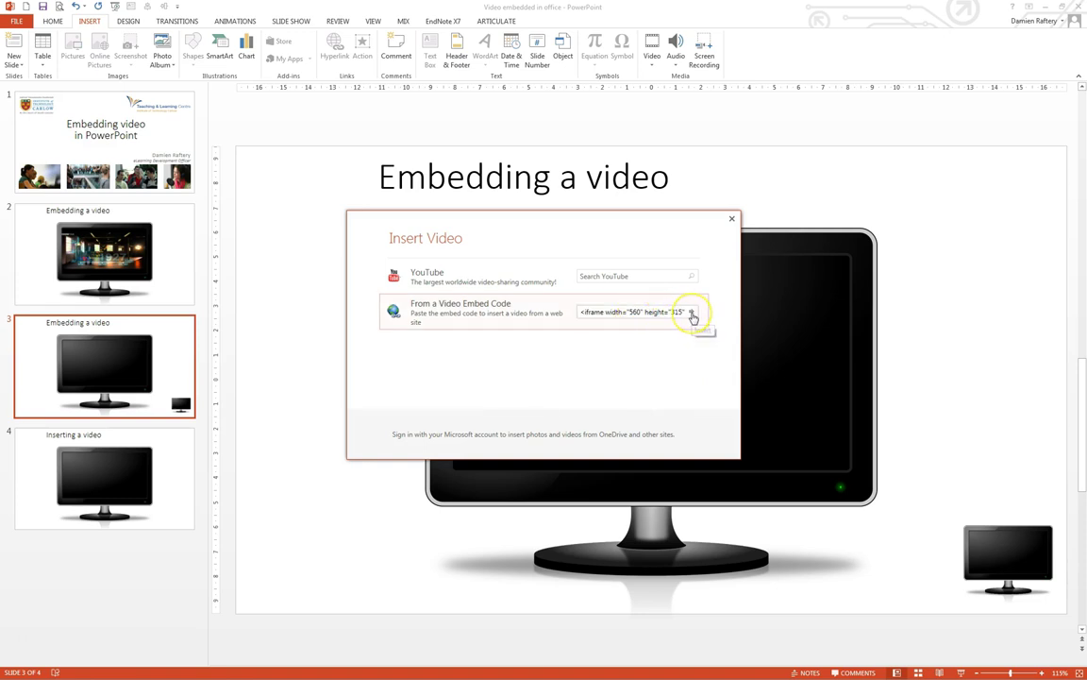
pyautogui.click(692, 315)
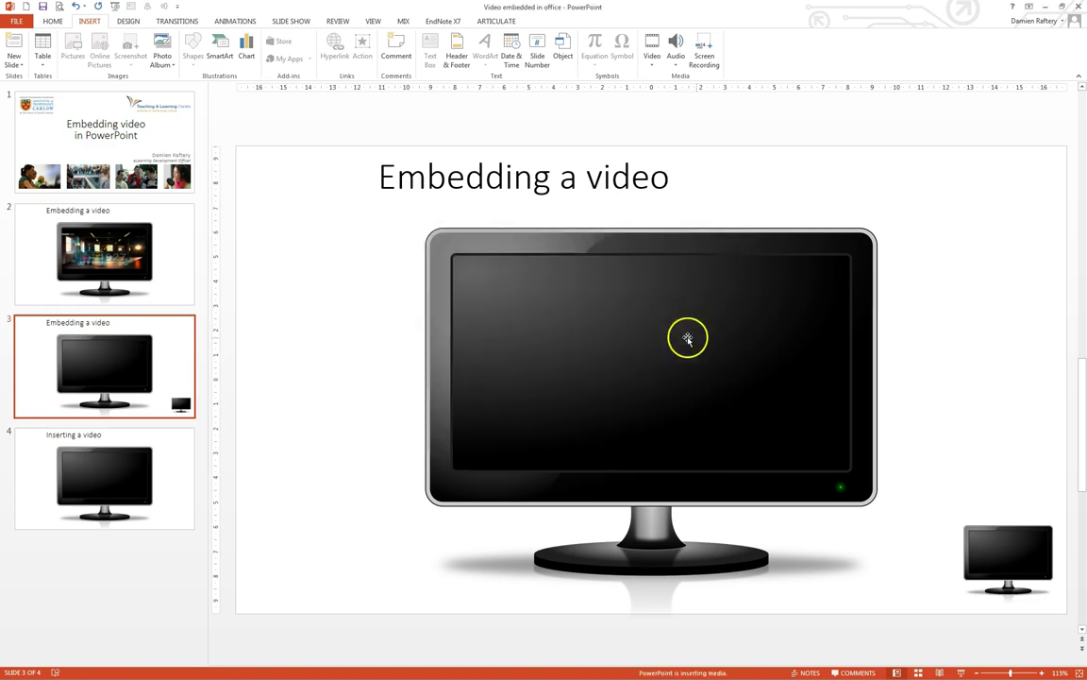
pyautogui.moveTo(626, 340); pyautogui.dragTo(578, 301)
pyautogui.moveTo(763, 432); pyautogui.dragTo(841, 472)
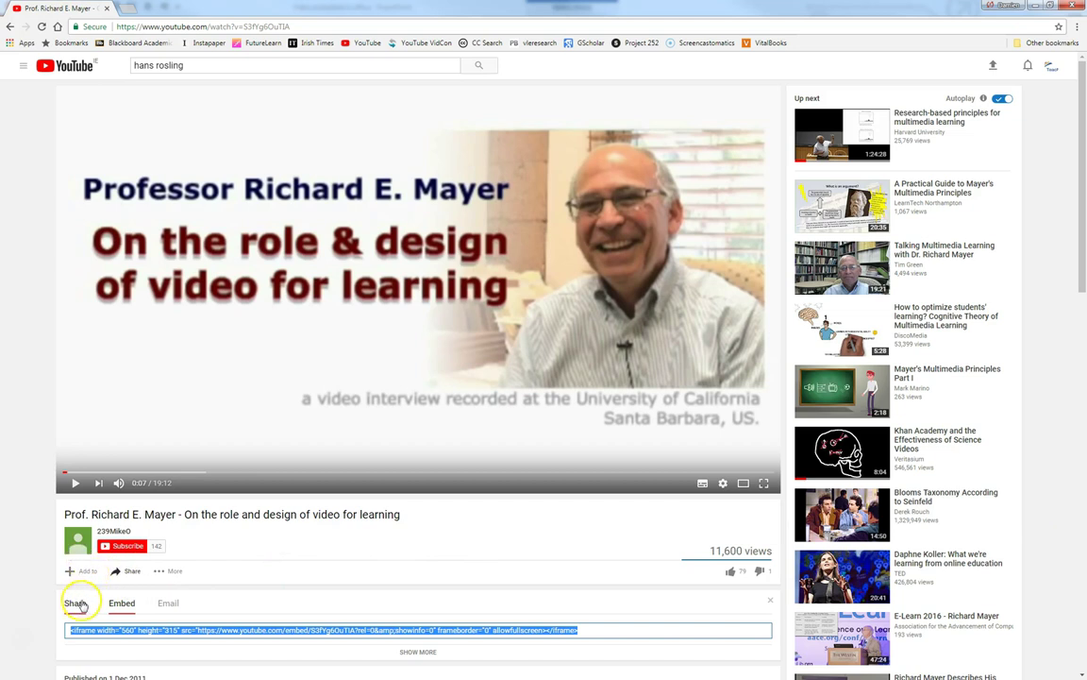
# - Copy the short share link of the YouTube video in the browser
pyautogui.click(76, 604)
pyautogui.rightClick(177, 661)
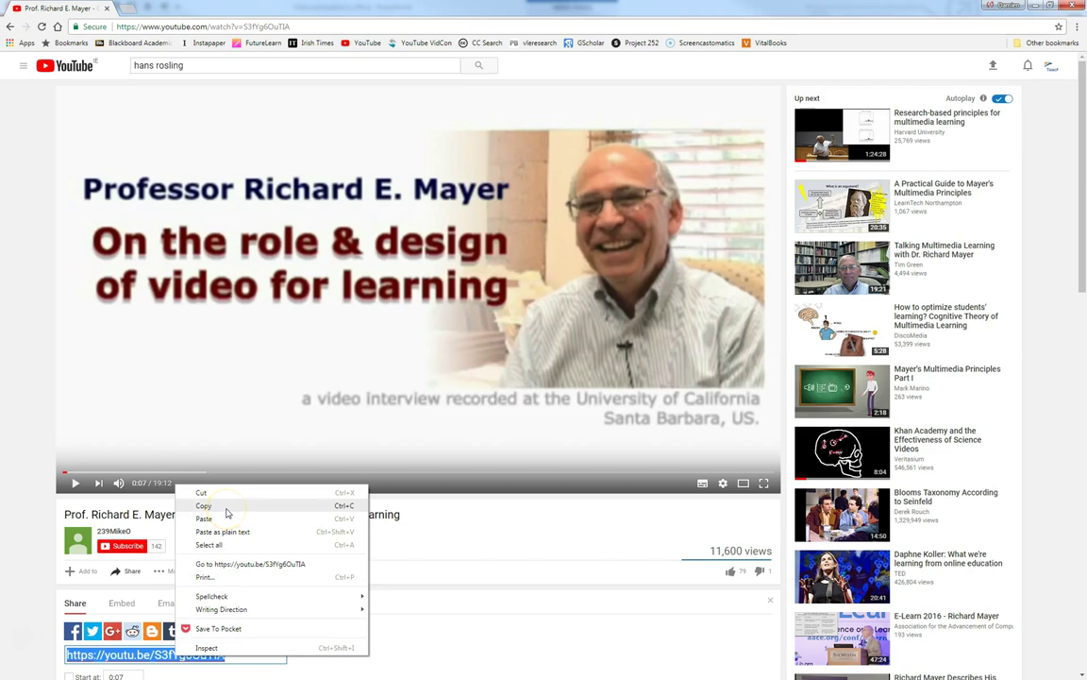
pyautogui.click(226, 512)
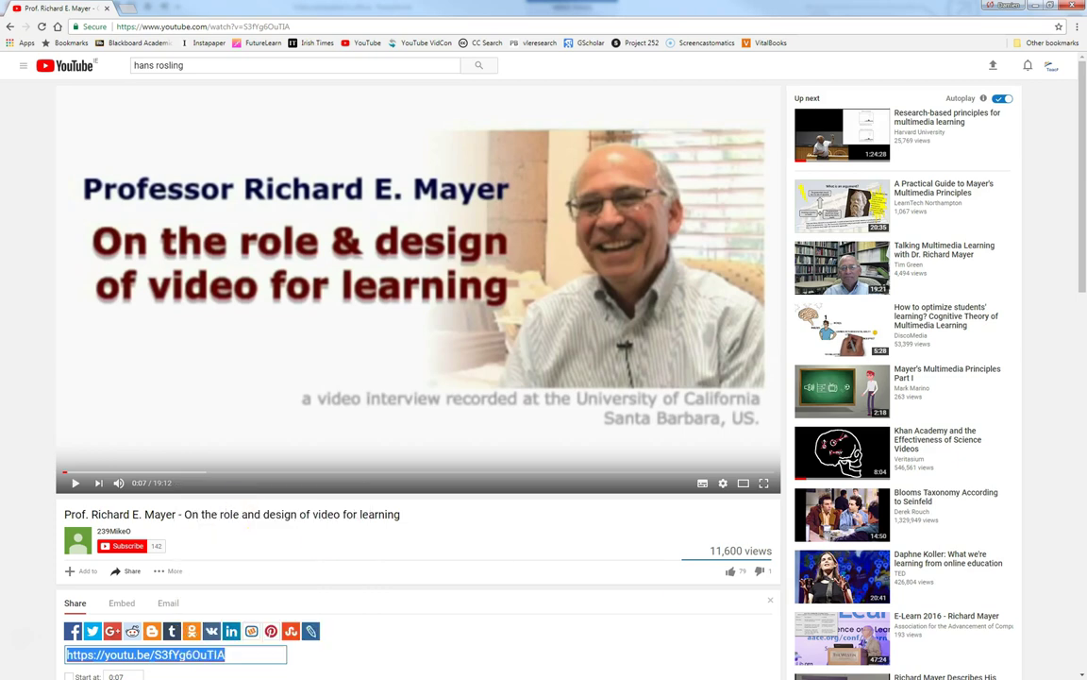
pyautogui.hotkey('alt', 'Tab')
pyautogui.click(1008, 553)
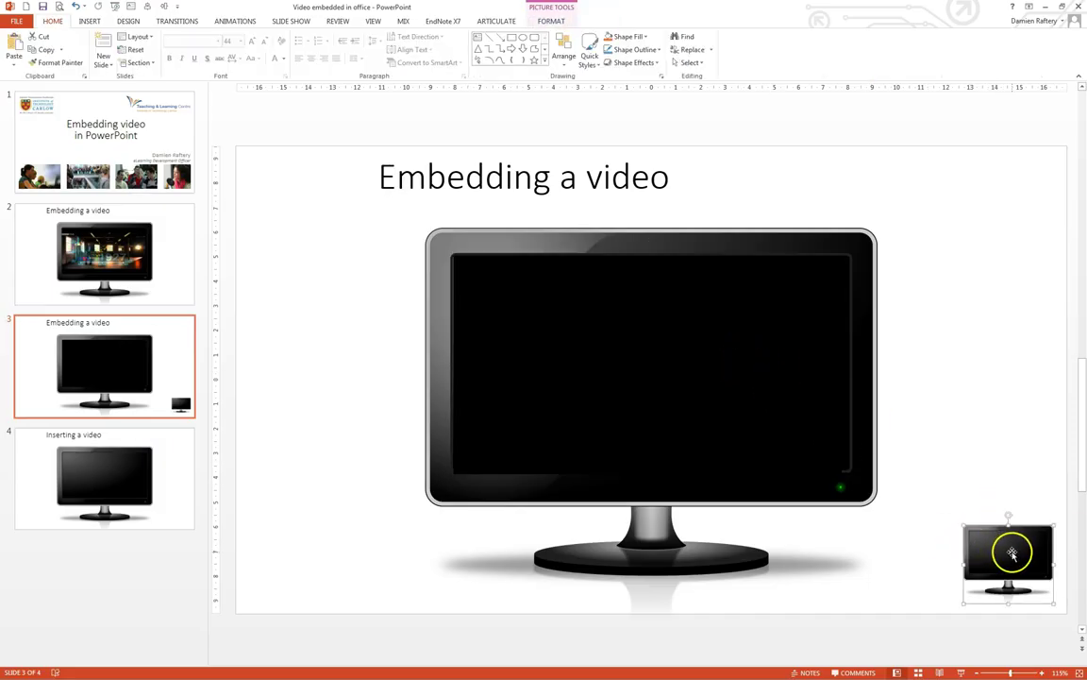
pyautogui.rightClick(1009, 553)
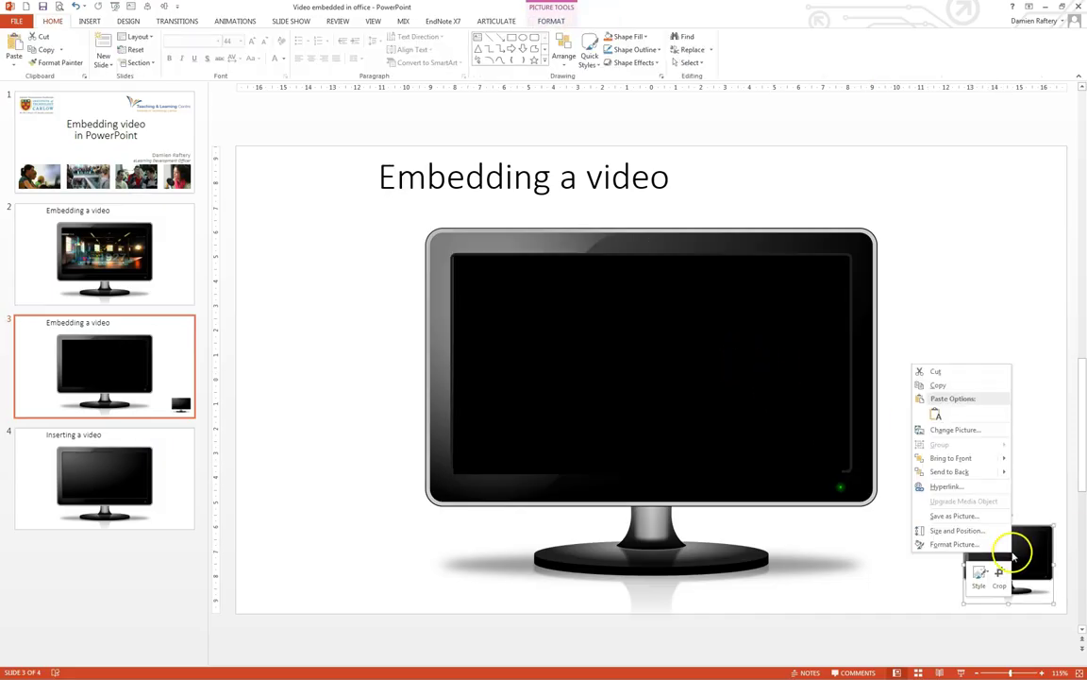
pyautogui.click(946, 487)
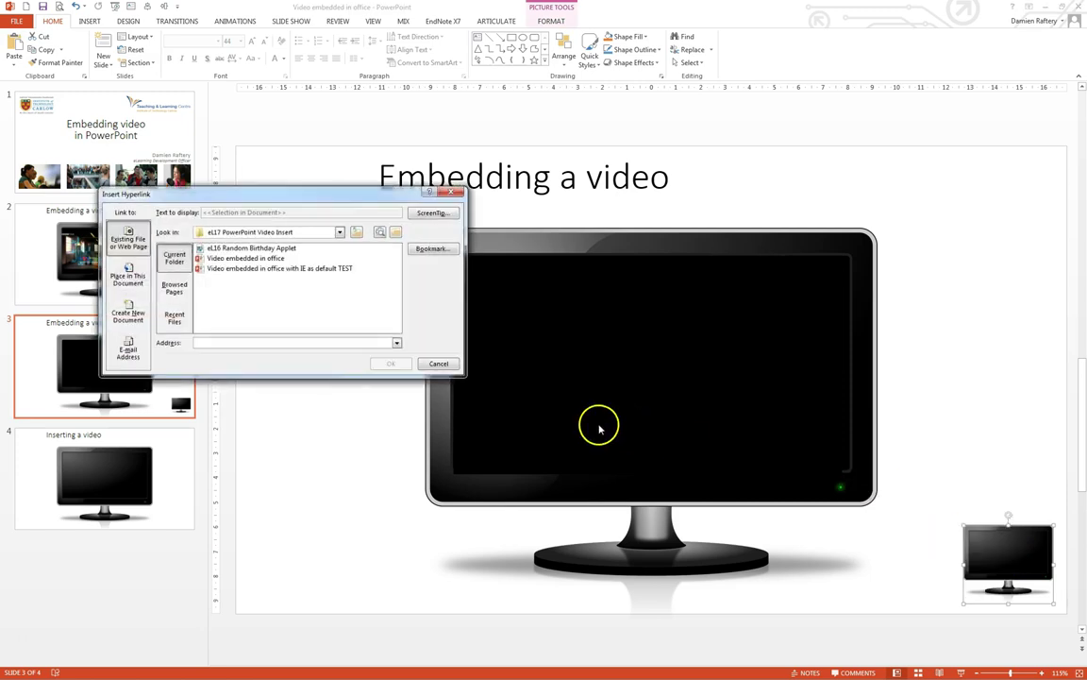
pyautogui.click(295, 342)
pyautogui.hotkey('ctrl', 'v')
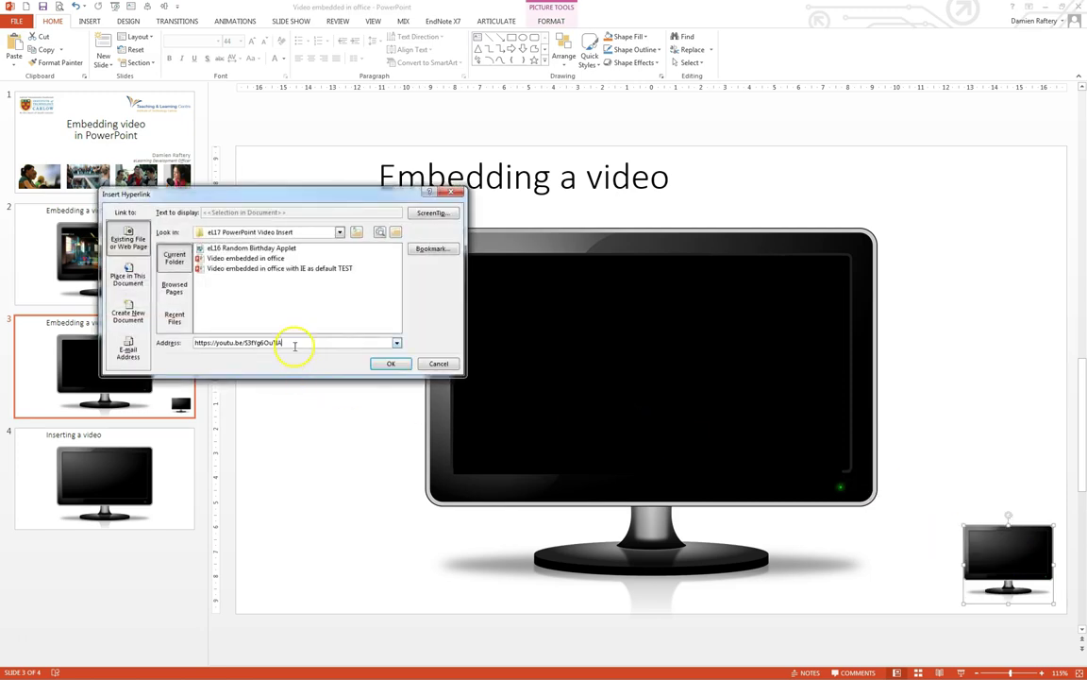
pyautogui.click(383, 363)
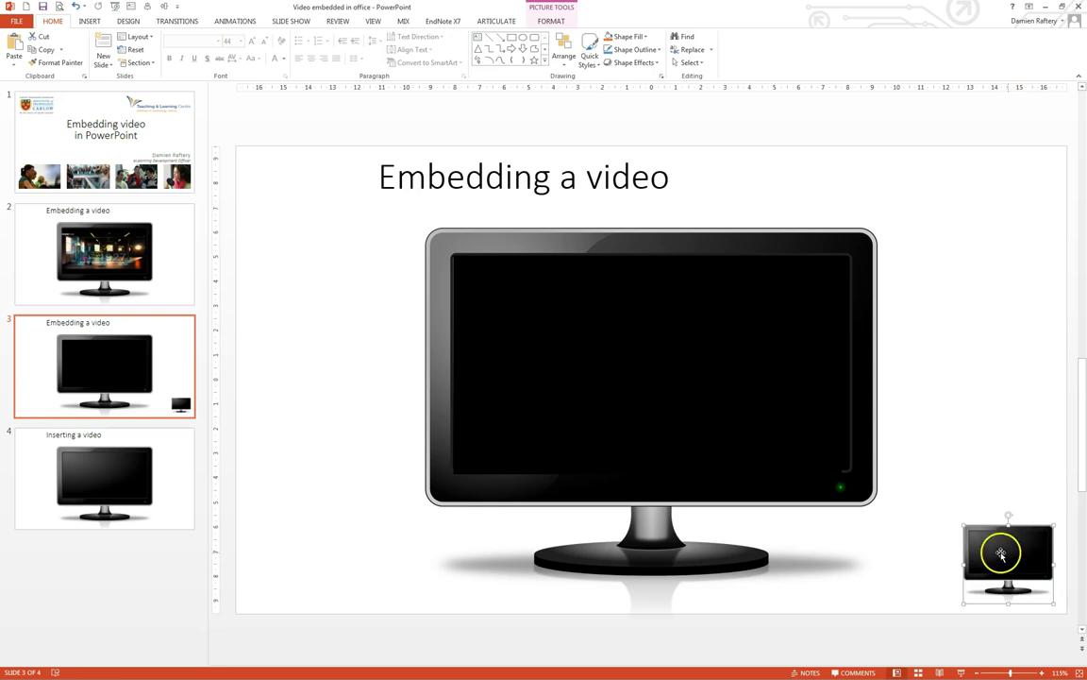
# - Insert the video file eL16 Random Birthday Applet from the computer onto slide 4, "Inserting a video"
pyautogui.click(178, 503)
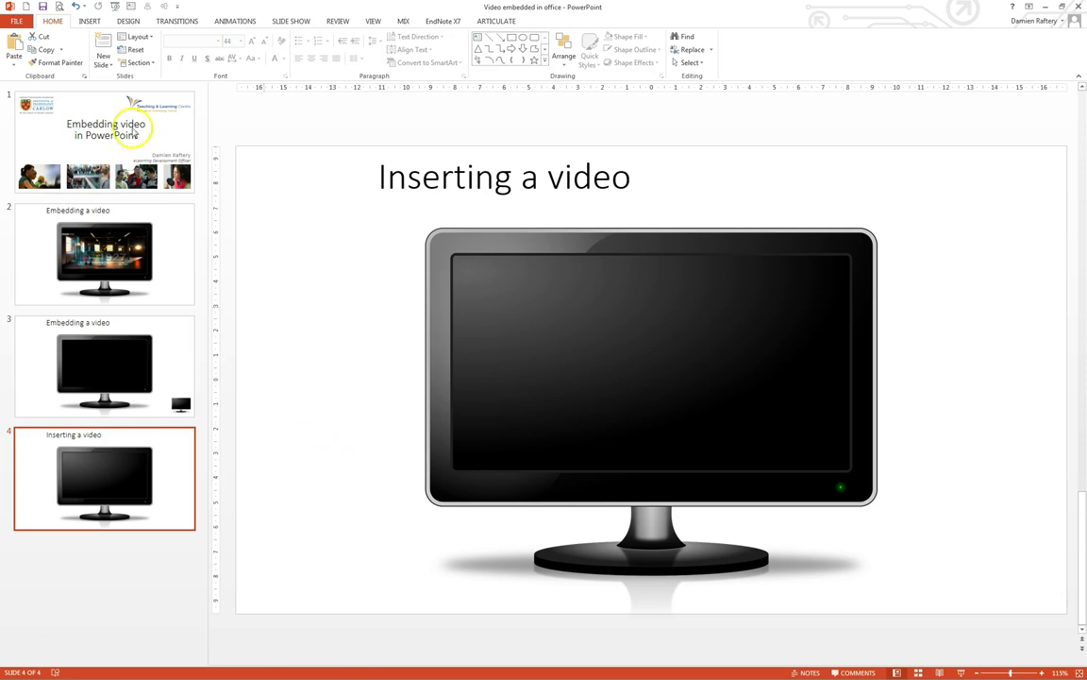
pyautogui.click(89, 21)
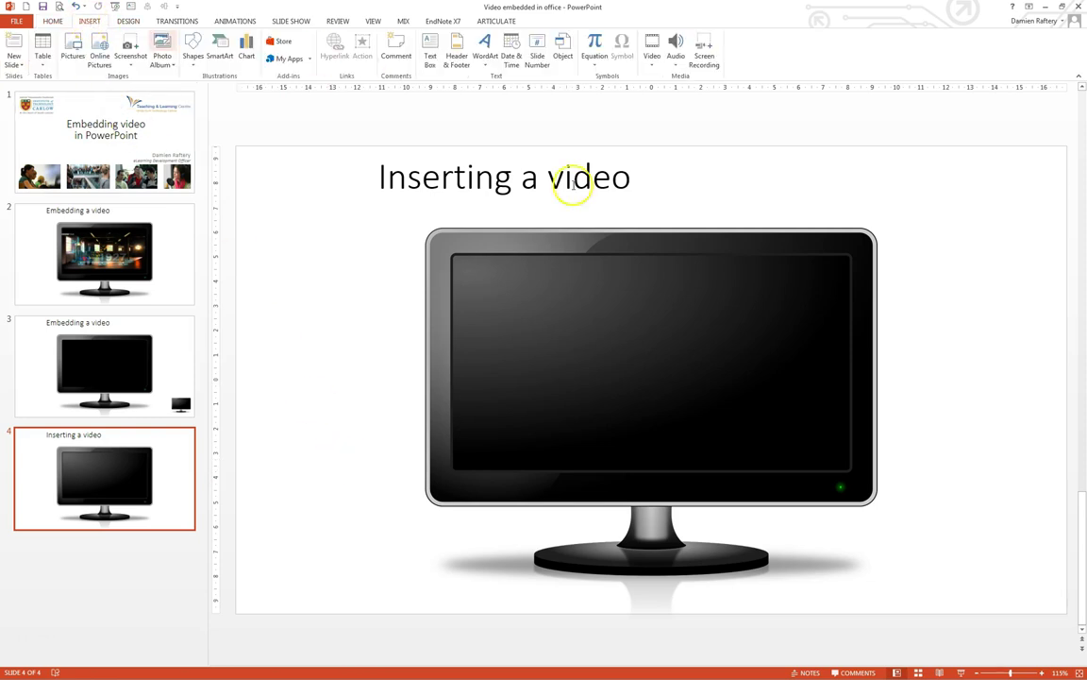
pyautogui.click(652, 66)
pyautogui.click(659, 90)
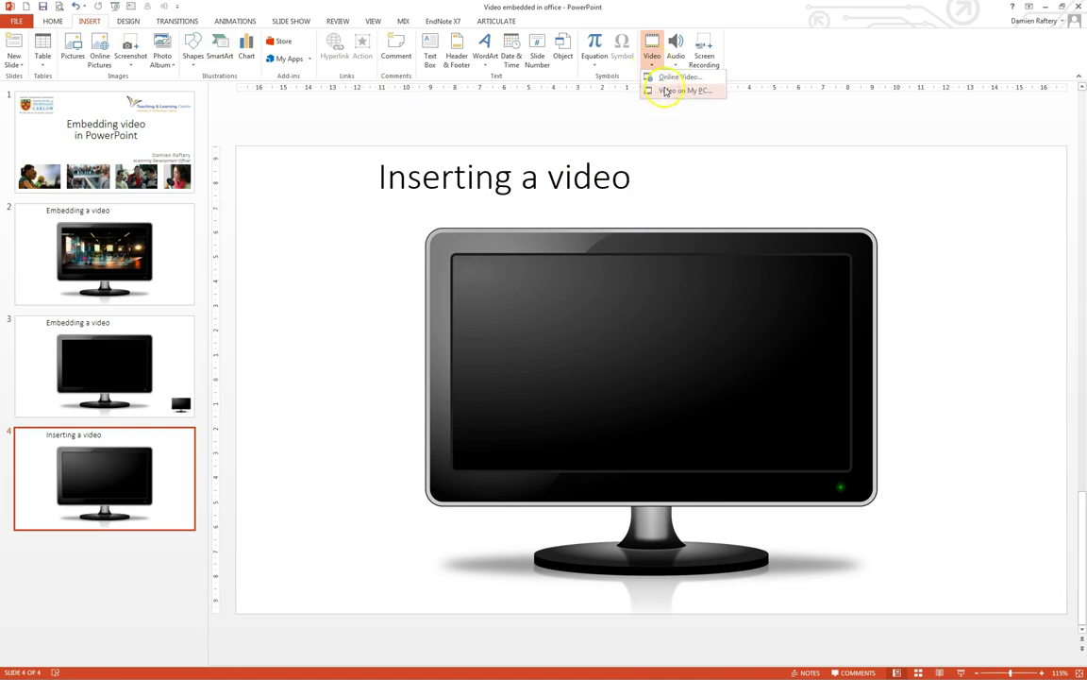
pyautogui.click(674, 95)
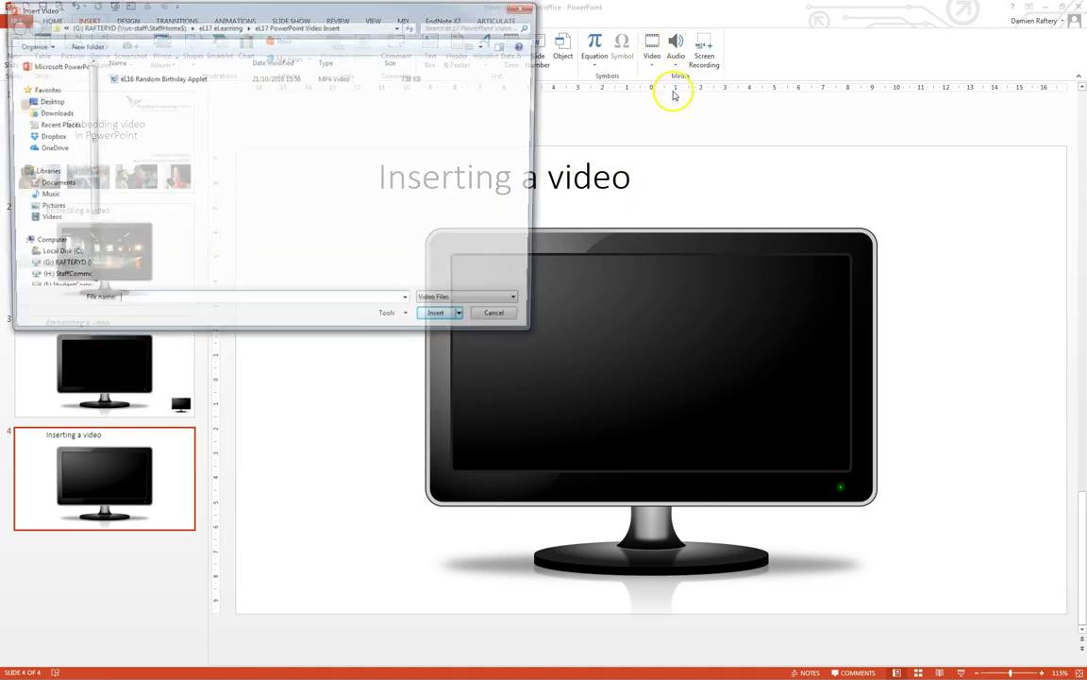
pyautogui.click(110, 82)
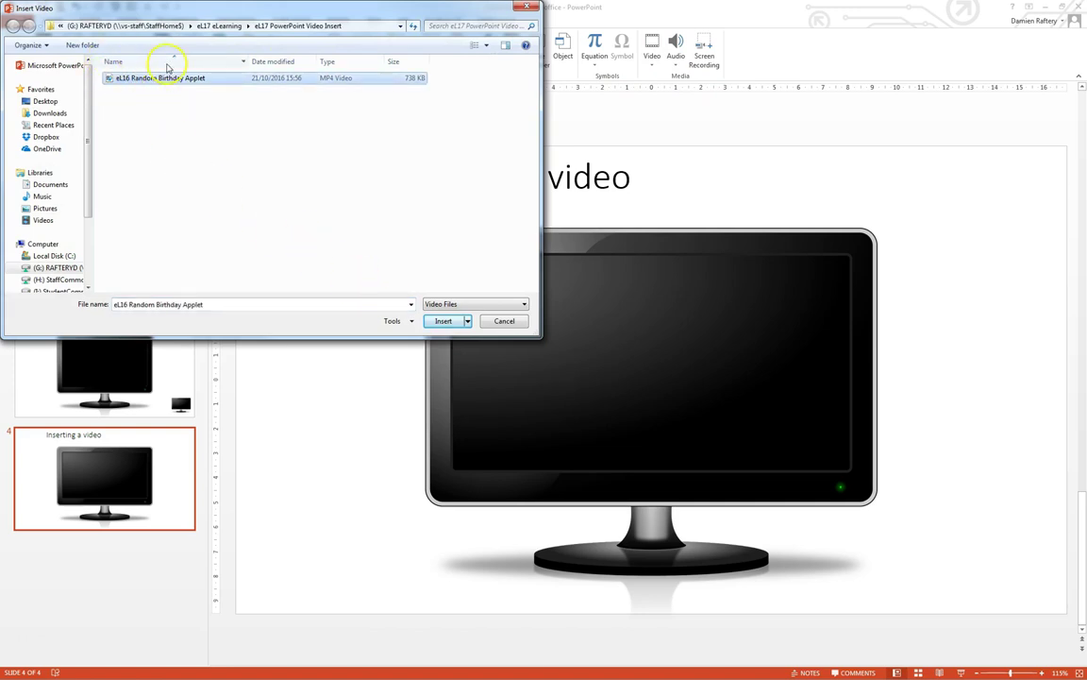
pyautogui.click(444, 322)
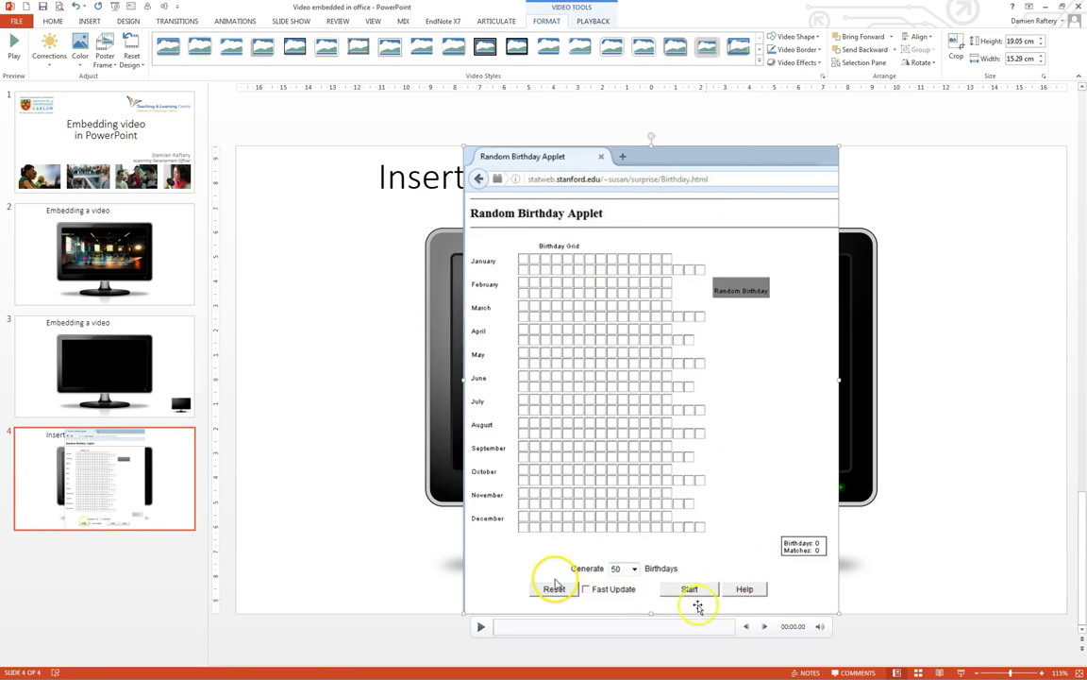
# - Run the slide show from slide 4, play and pause the Random Birthday Applet video, and return to editing
pyautogui.click(960, 672)
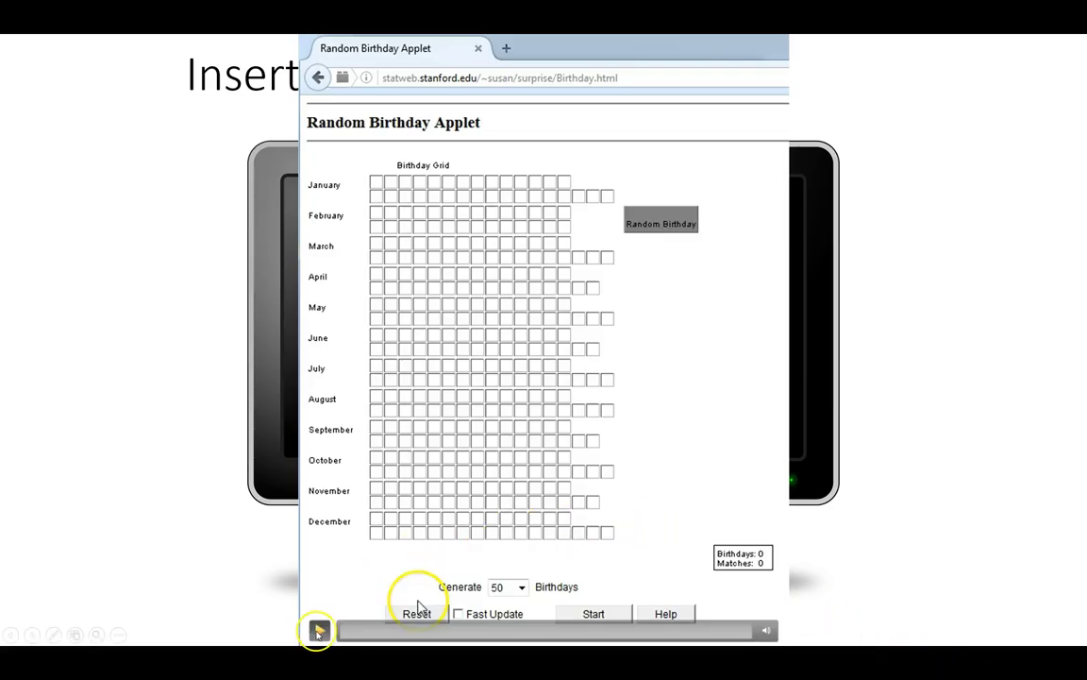
pyautogui.click(319, 631)
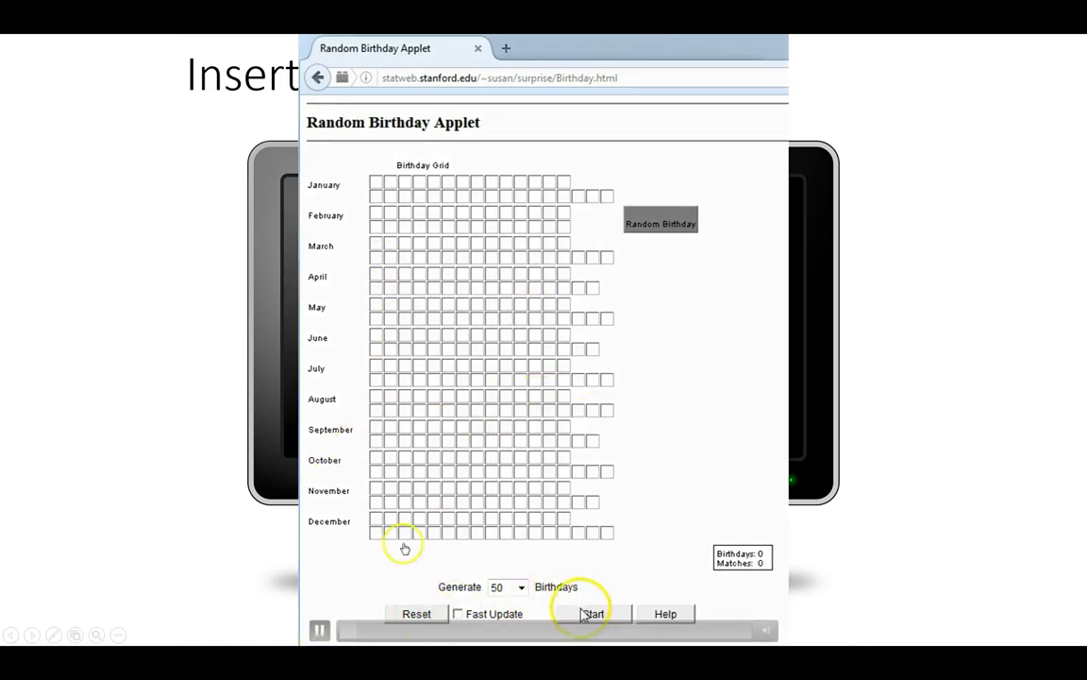
pyautogui.click(321, 630)
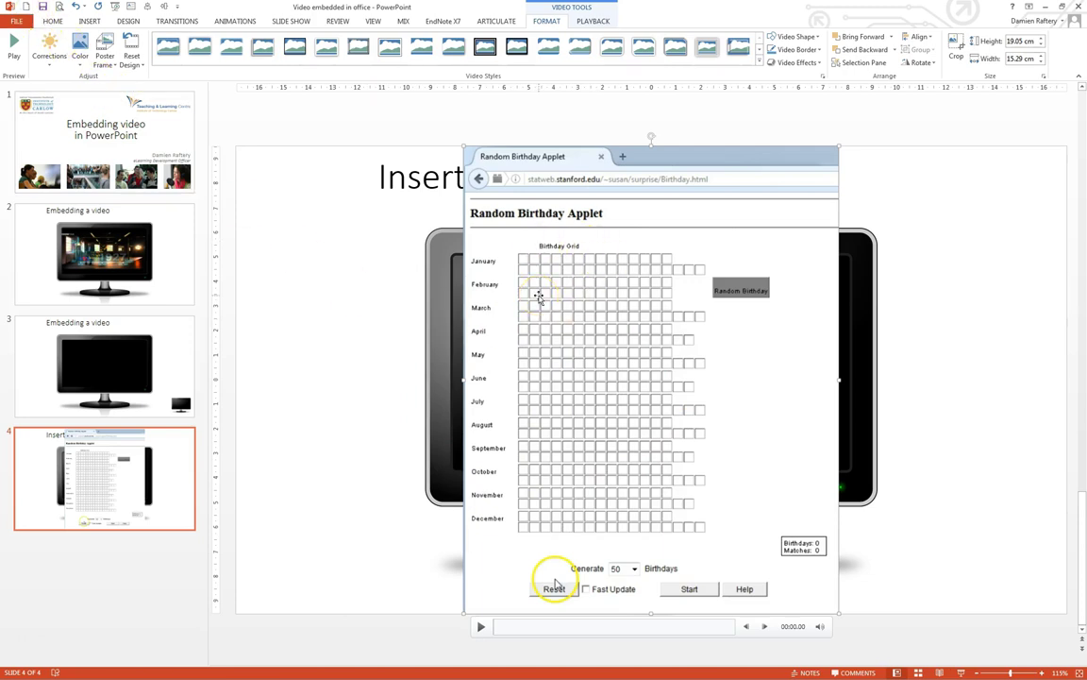
pyautogui.click(577, 272)
# - Review the embedded video on slide 2, and select the embedded video on slide 3's monitor screen
pyautogui.click(172, 276)
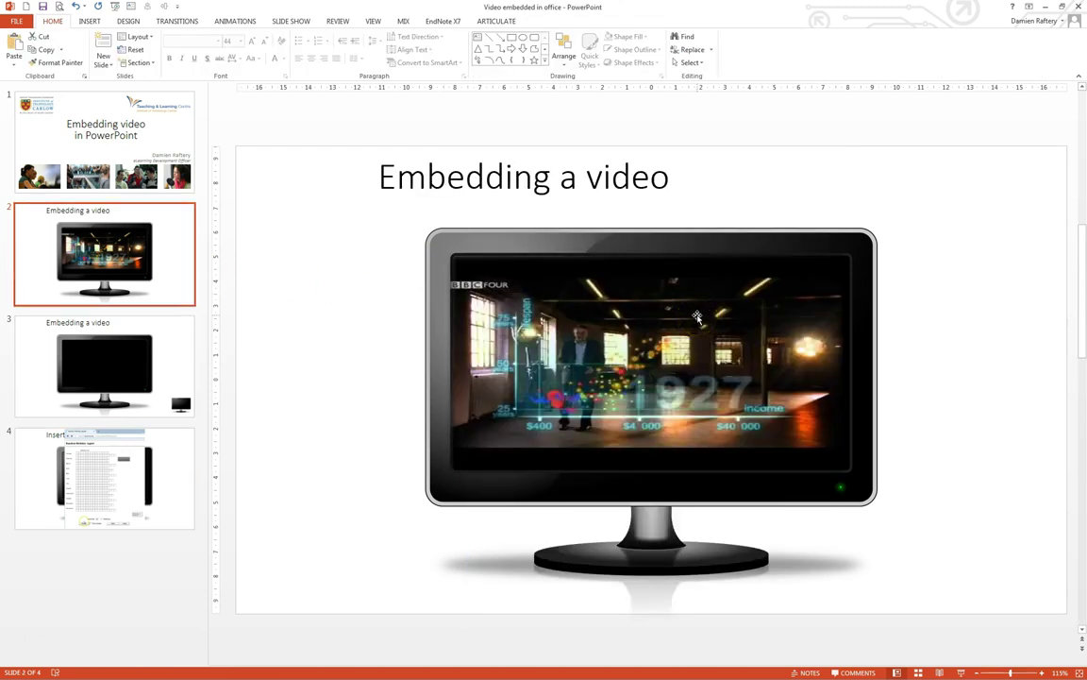
pyautogui.click(133, 369)
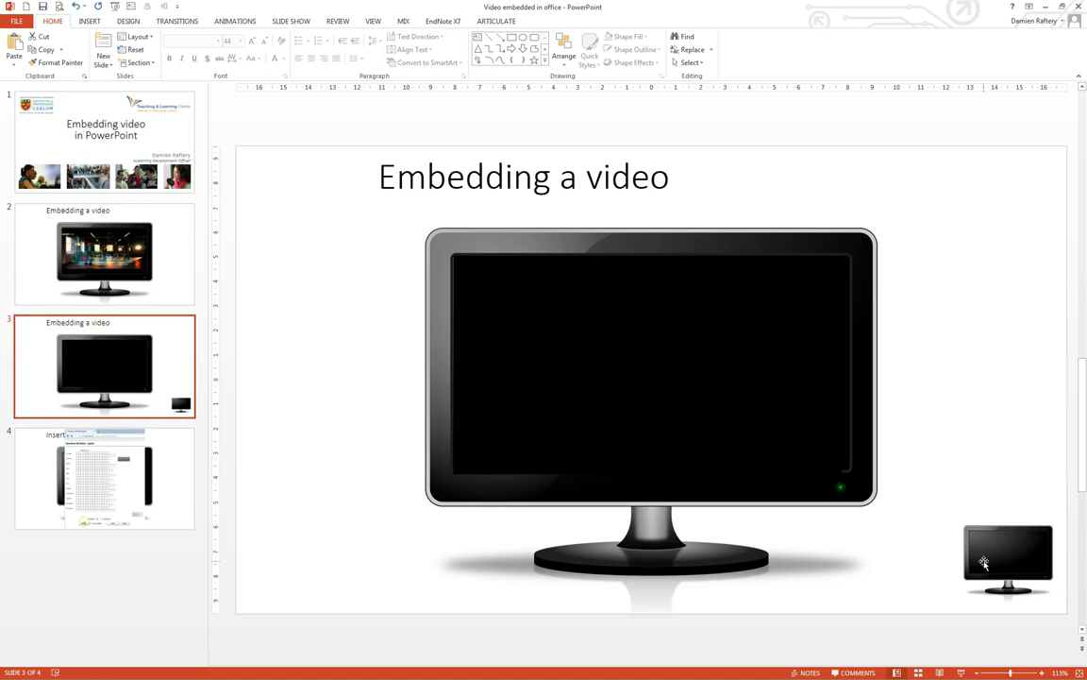
pyautogui.click(677, 371)
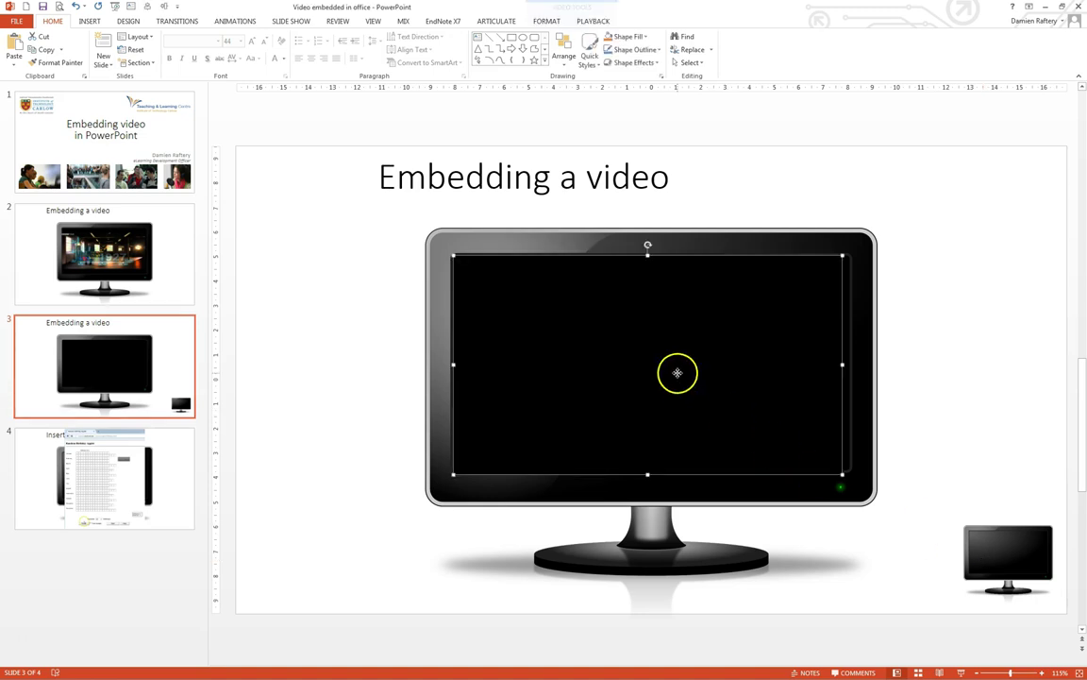